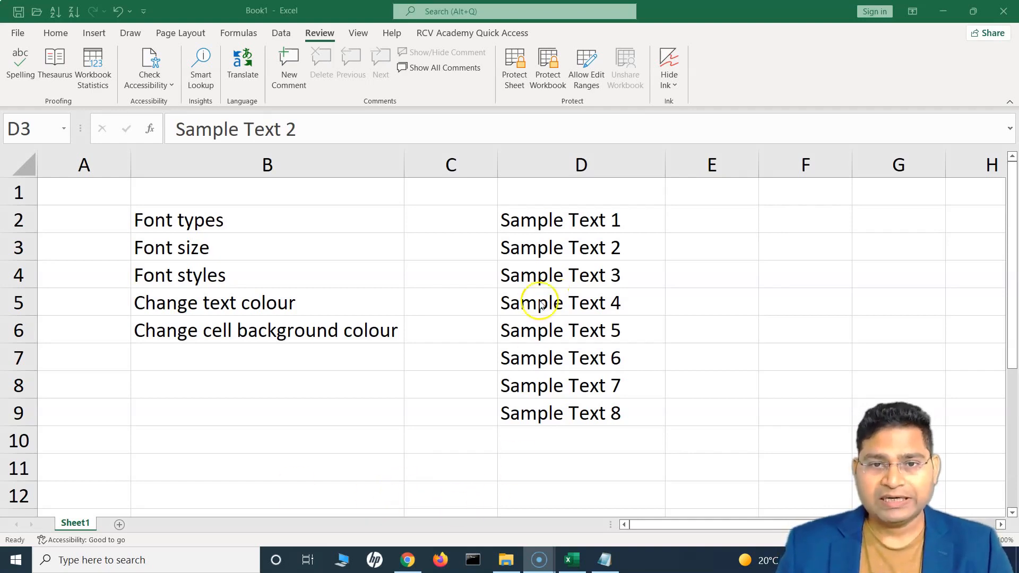
# Go through the formatting topics in B2:B6 and the sample texts in D2:D9
pyautogui.click(459, 318)
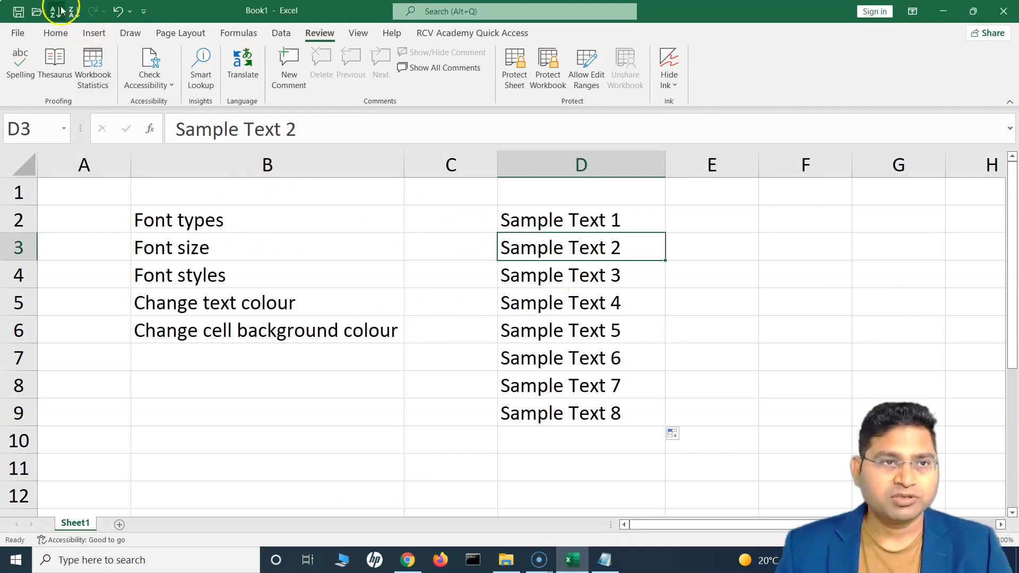
pyautogui.click(55, 33)
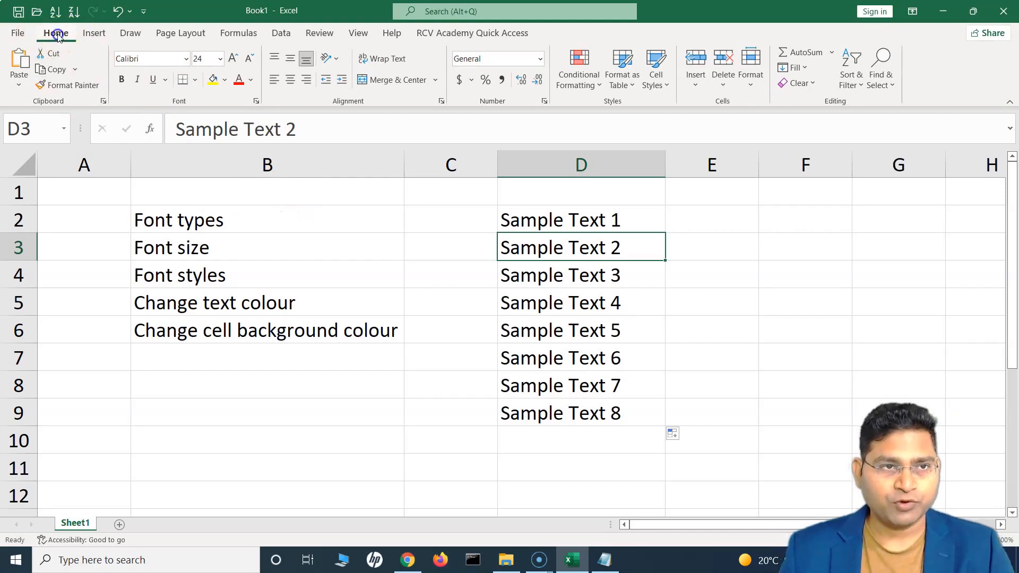
pyautogui.click(221, 215)
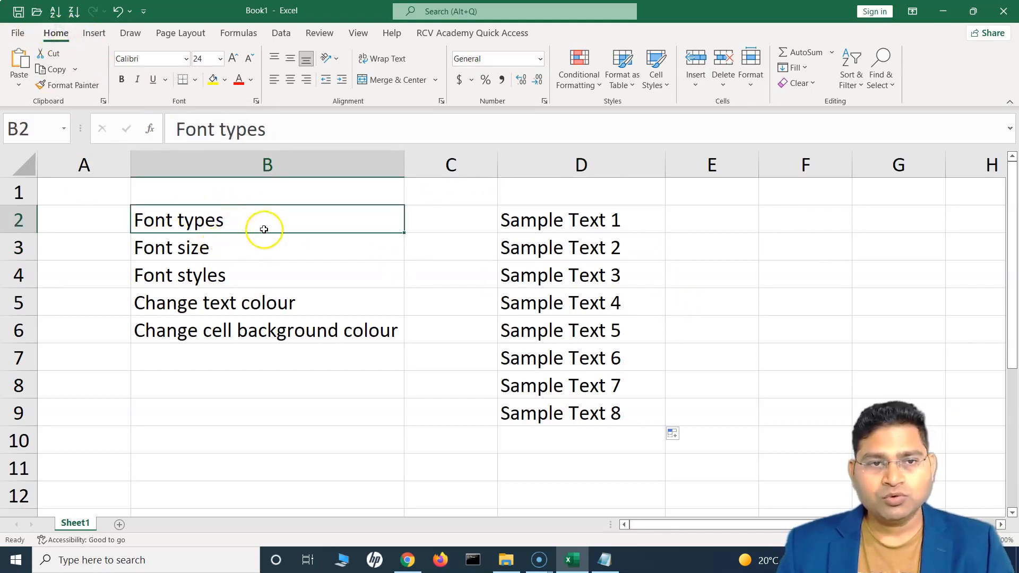
pyautogui.click(202, 245)
pyautogui.click(224, 274)
pyautogui.click(250, 300)
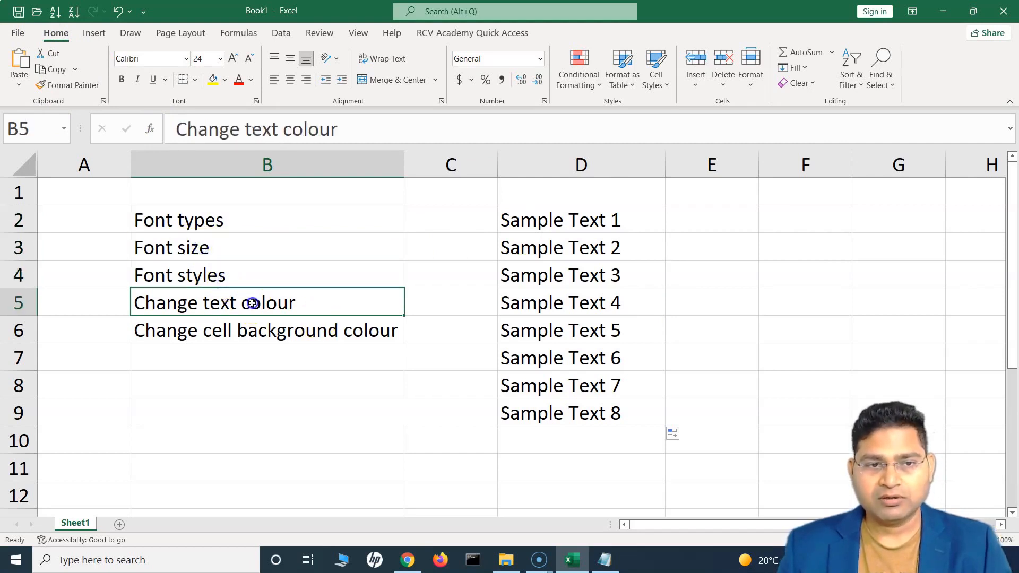
pyautogui.click(249, 332)
pyautogui.click(548, 228)
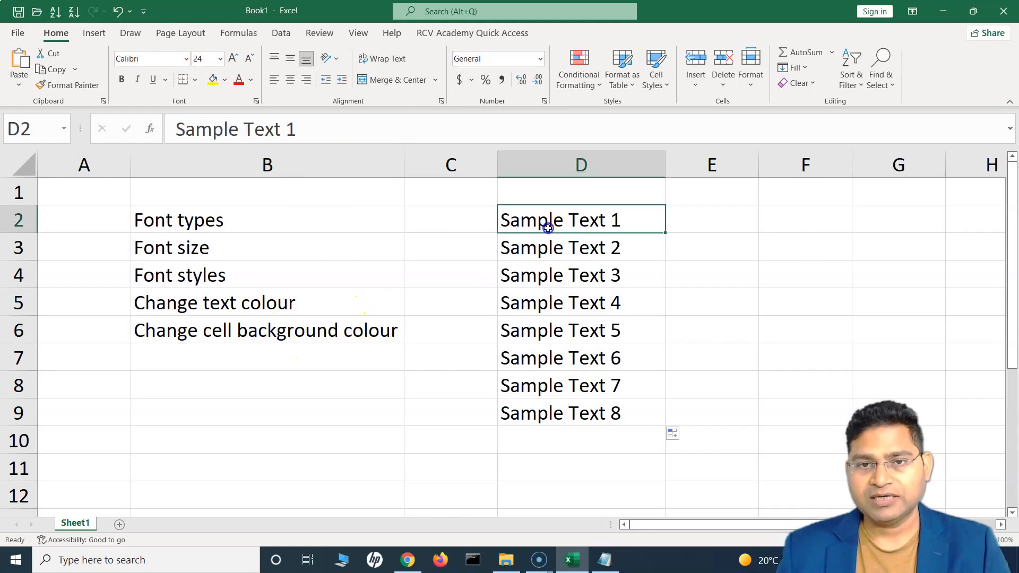
pyautogui.moveTo(561, 221); pyautogui.dragTo(562, 422)
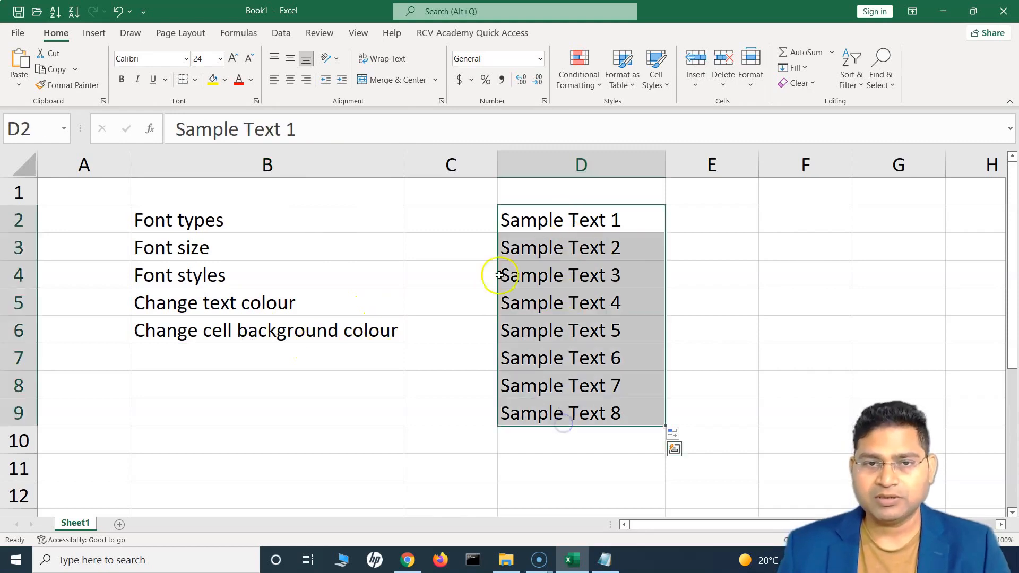
# Change the font of Sample Text 1 in cell D2 to AR JULIAN
pyautogui.click(559, 221)
pyautogui.click(583, 239)
pyautogui.click(578, 226)
pyautogui.click(586, 245)
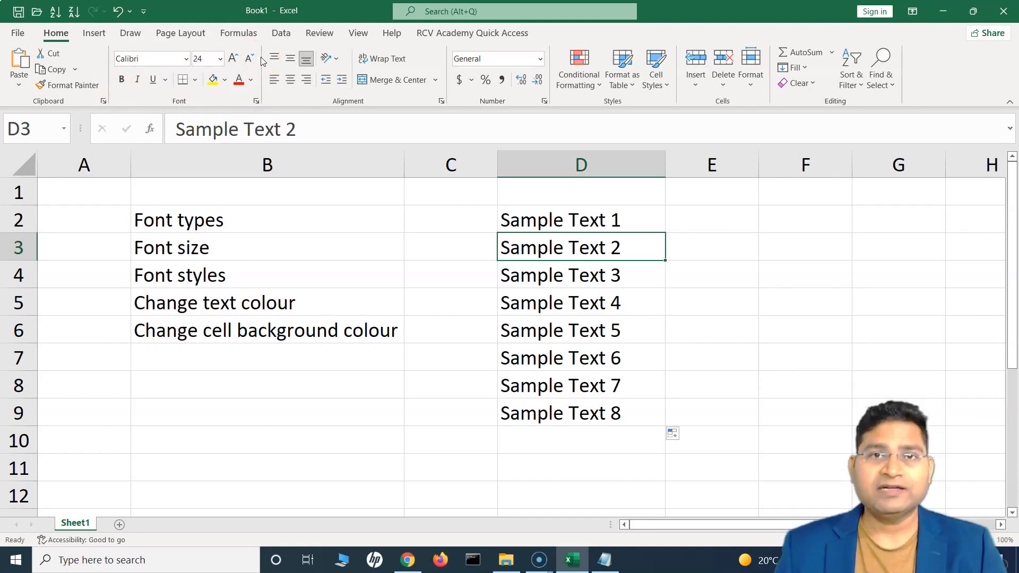
pyautogui.click(582, 227)
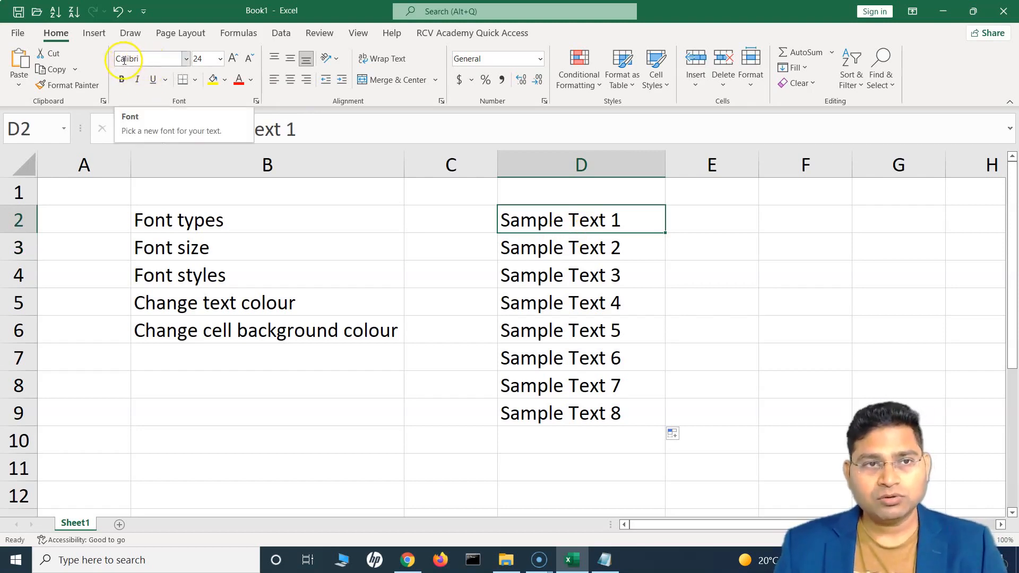
pyautogui.click(185, 59)
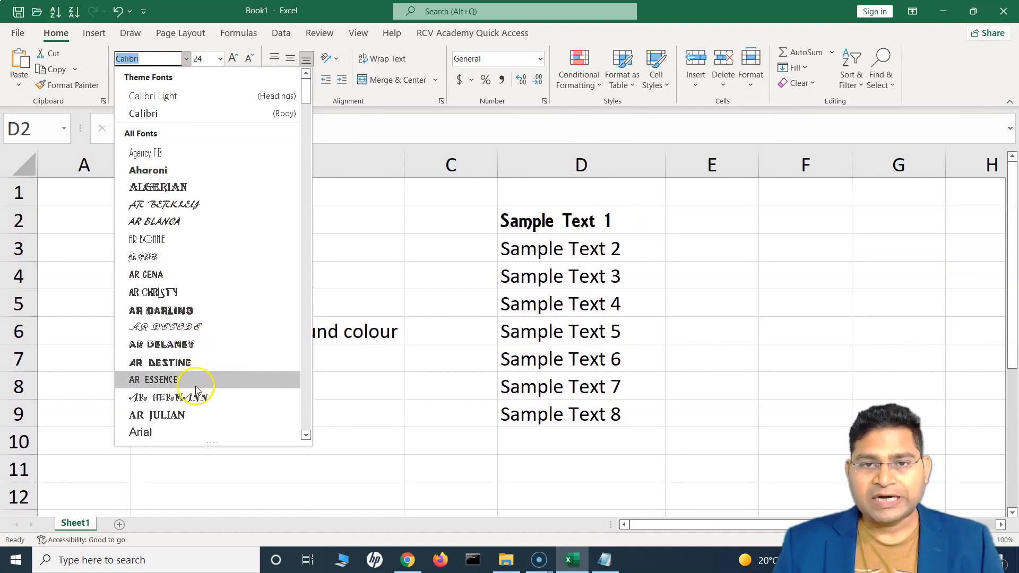
pyautogui.click(189, 418)
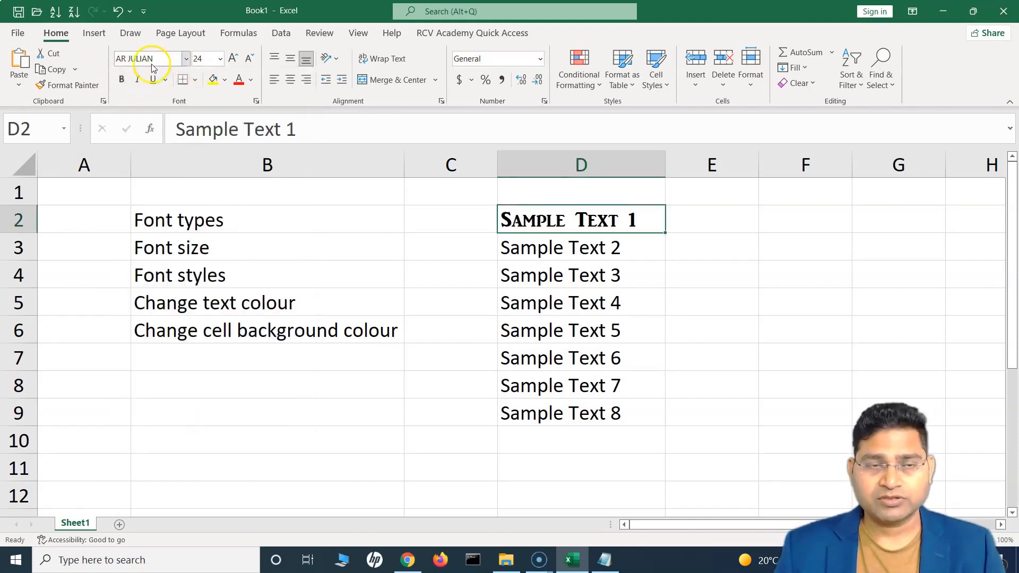
# Set the font size of Sample Text 1 in cell D2 to 28
pyautogui.click(220, 60)
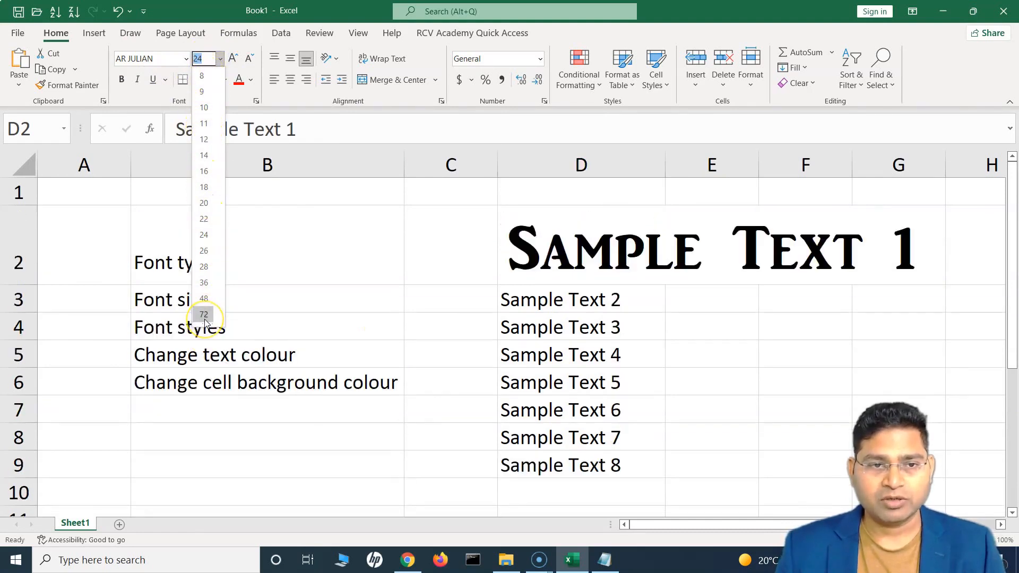
pyautogui.click(204, 267)
pyautogui.click(544, 256)
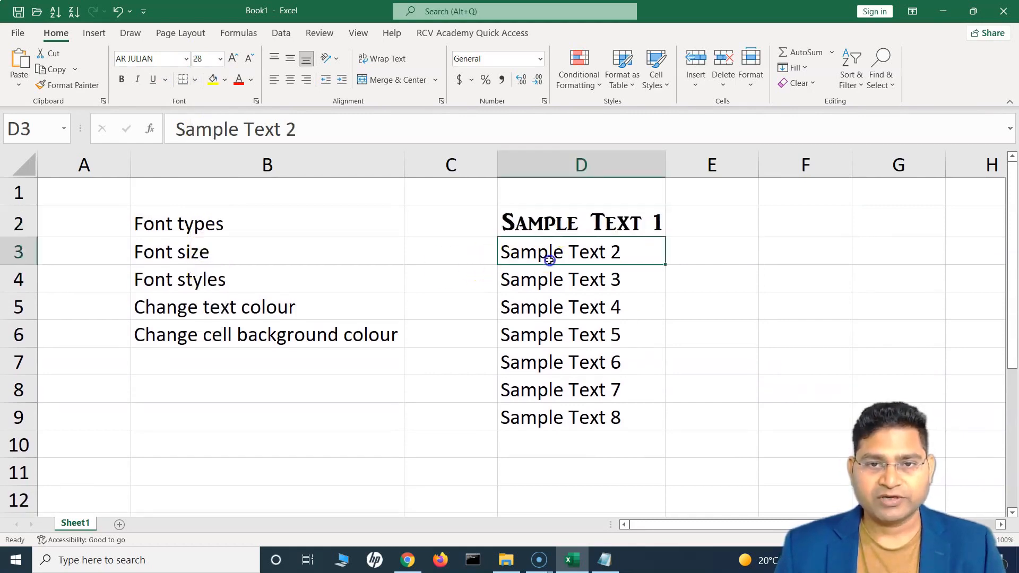
pyautogui.click(571, 223)
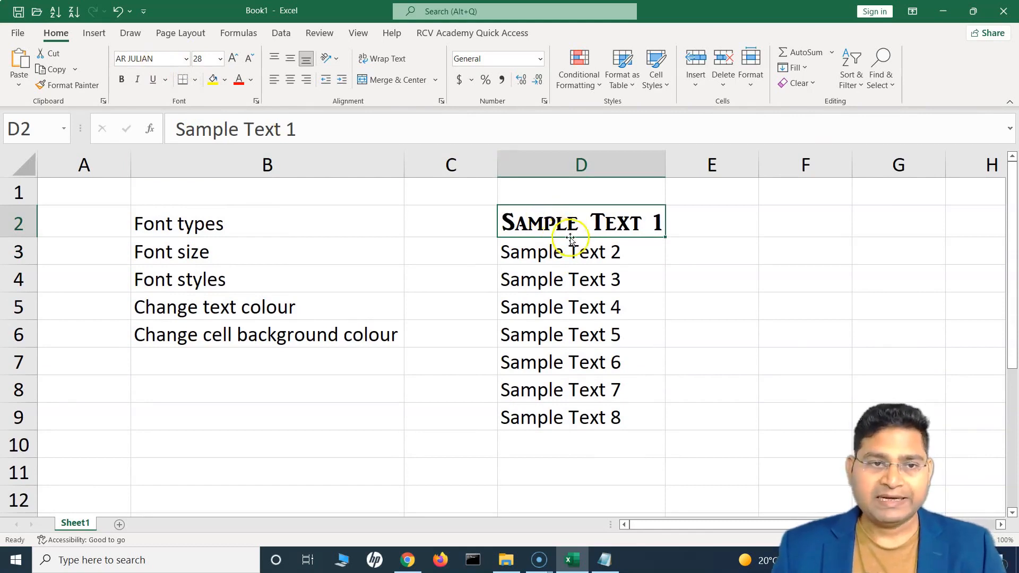
pyautogui.click(202, 268)
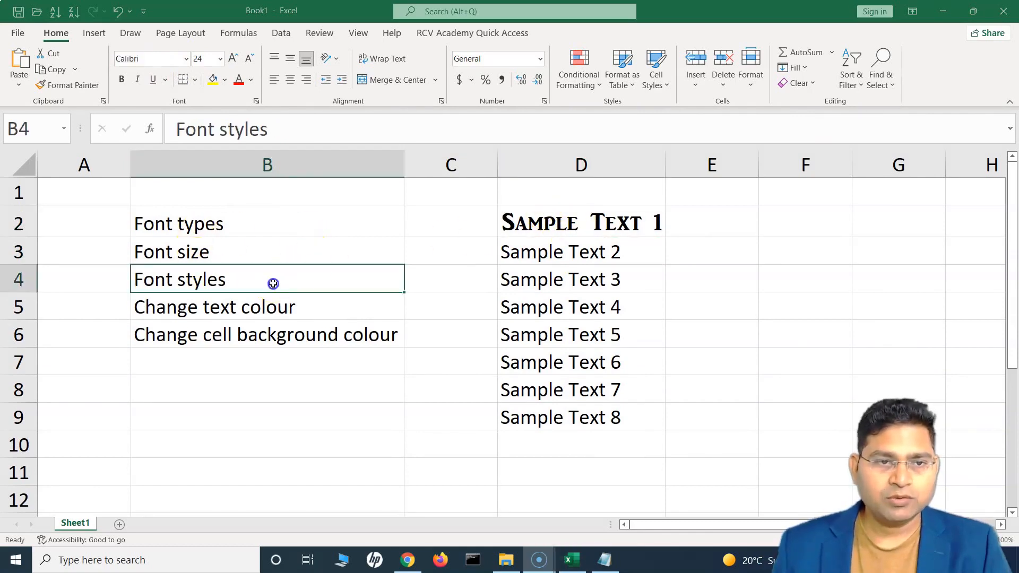
pyautogui.click(581, 222)
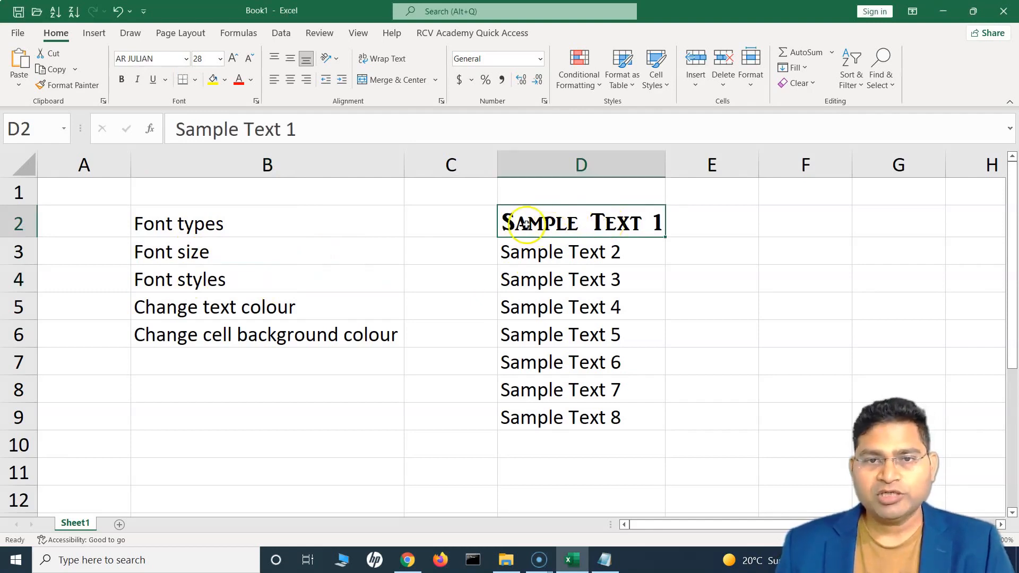
pyautogui.rightClick(585, 222)
pyautogui.click(442, 221)
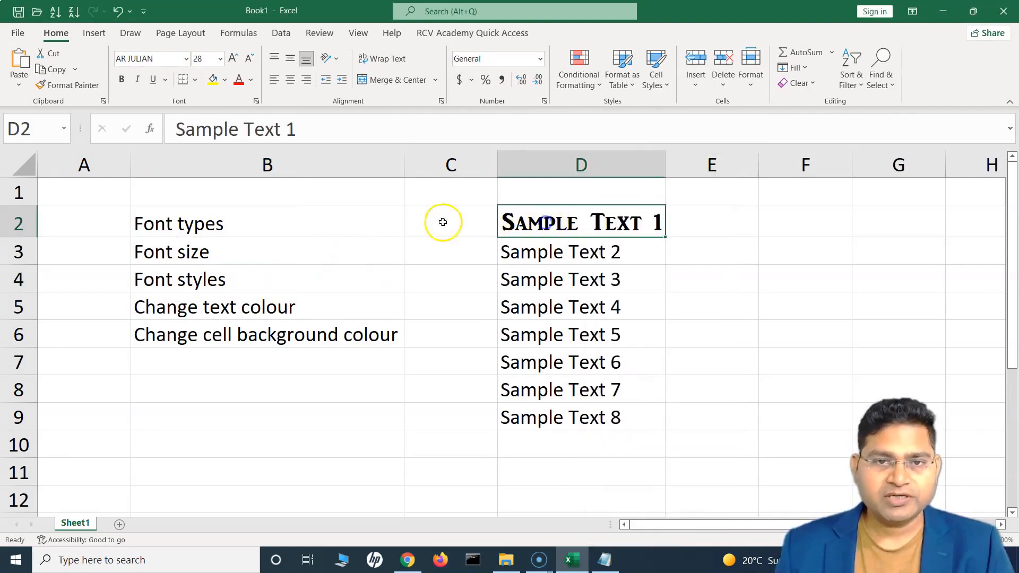
pyautogui.click(168, 81)
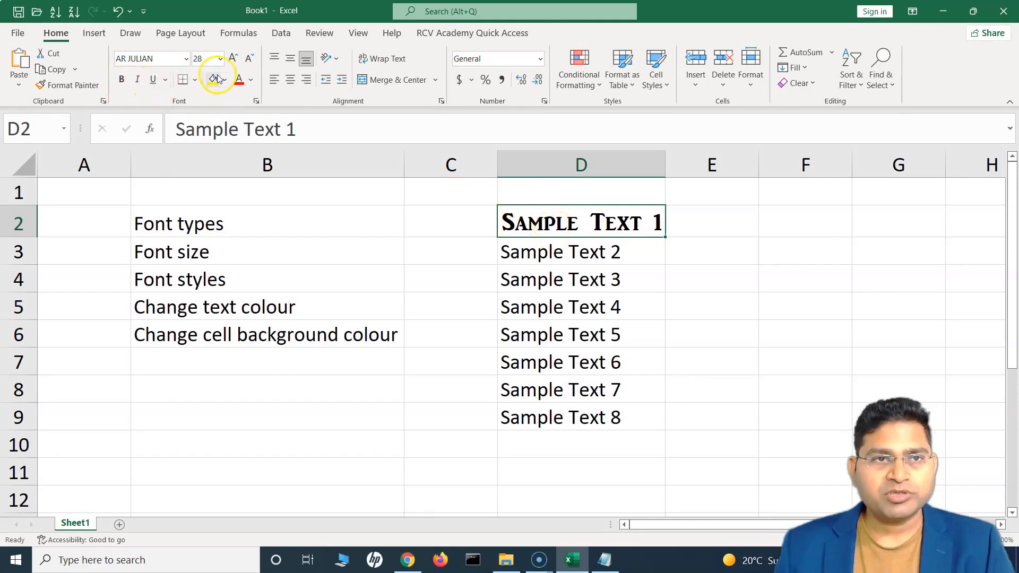
# Apply the Italic font style to Sample Text 1 in D2 through the Format Cells dialog
pyautogui.rightClick(598, 225)
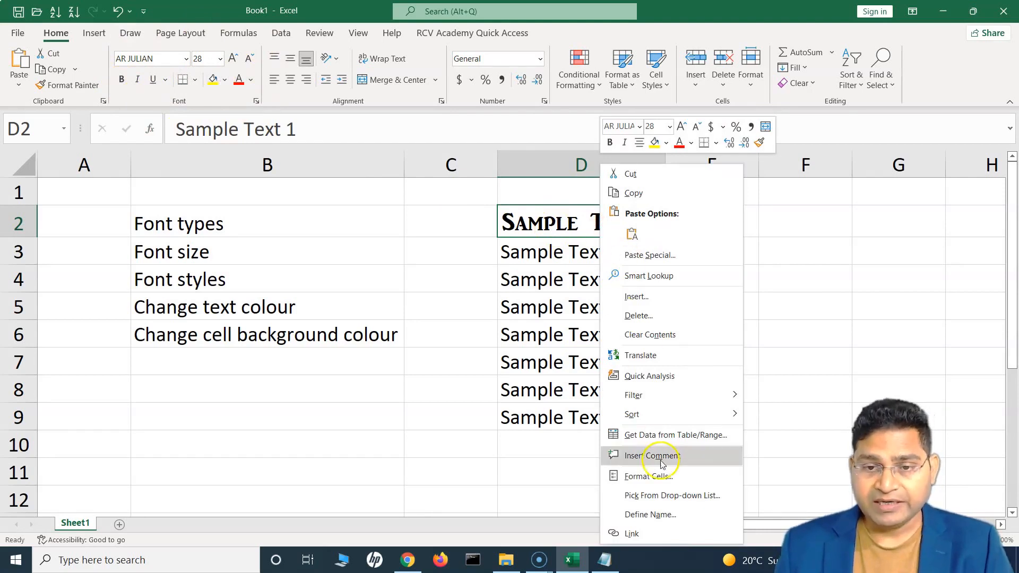
pyautogui.click(666, 477)
pyautogui.moveTo(571, 219); pyautogui.dragTo(272, 122)
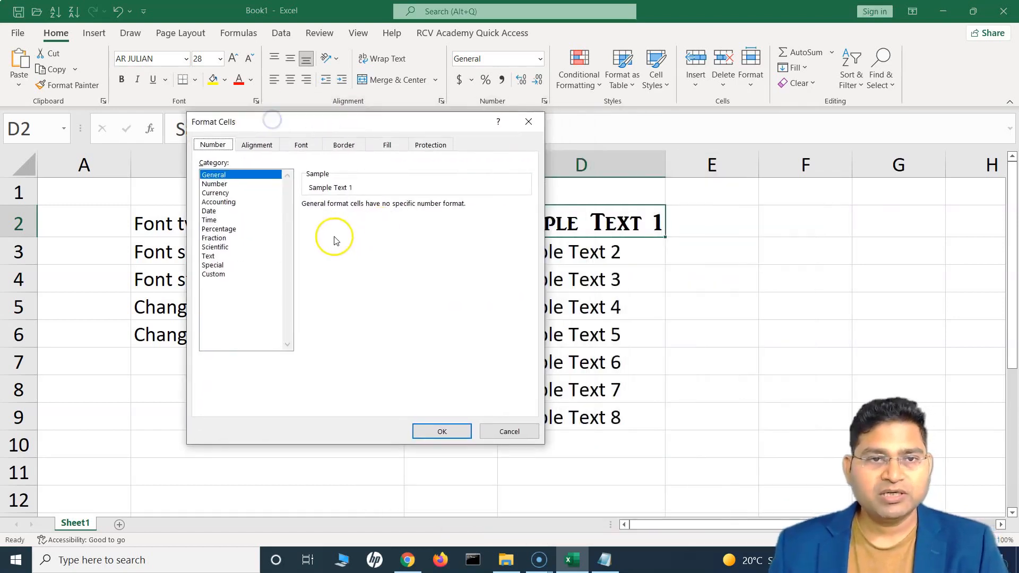
pyautogui.click(307, 151)
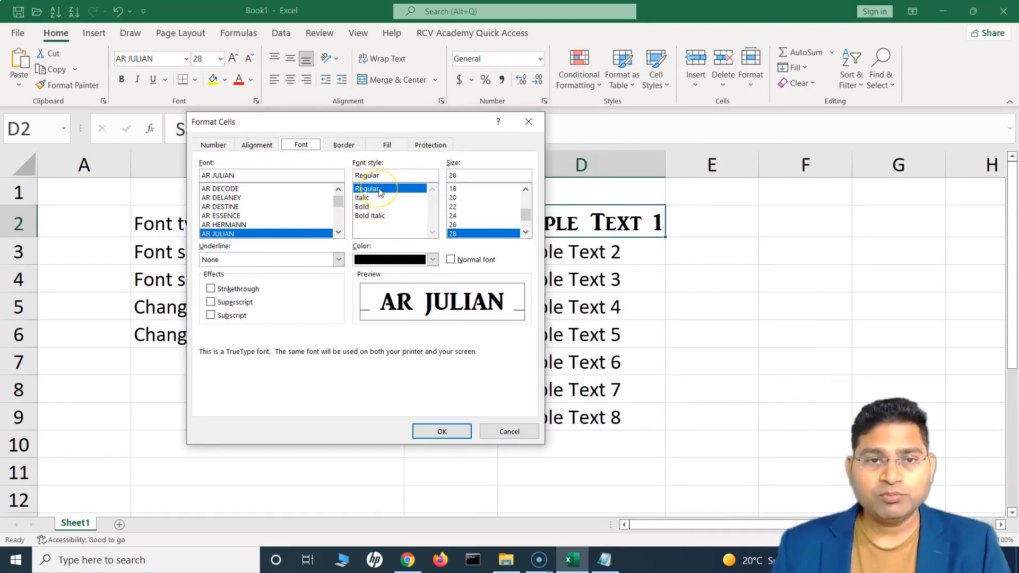
pyautogui.moveTo(376, 126)
pyautogui.mouseDown()
pyautogui.moveTo(512, 144)
pyautogui.moveTo(394, 121)
pyautogui.mouseUp()
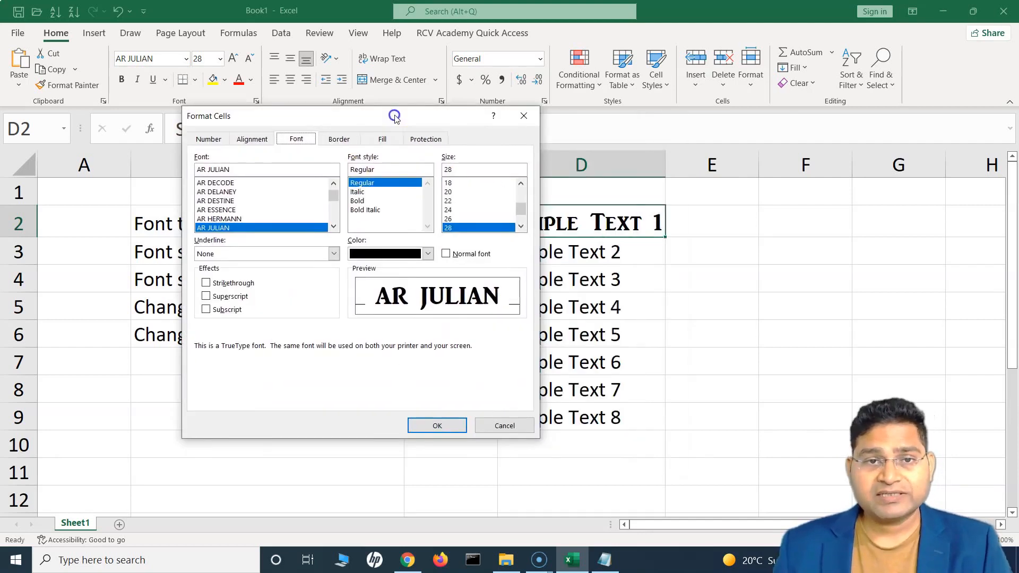
pyautogui.click(365, 192)
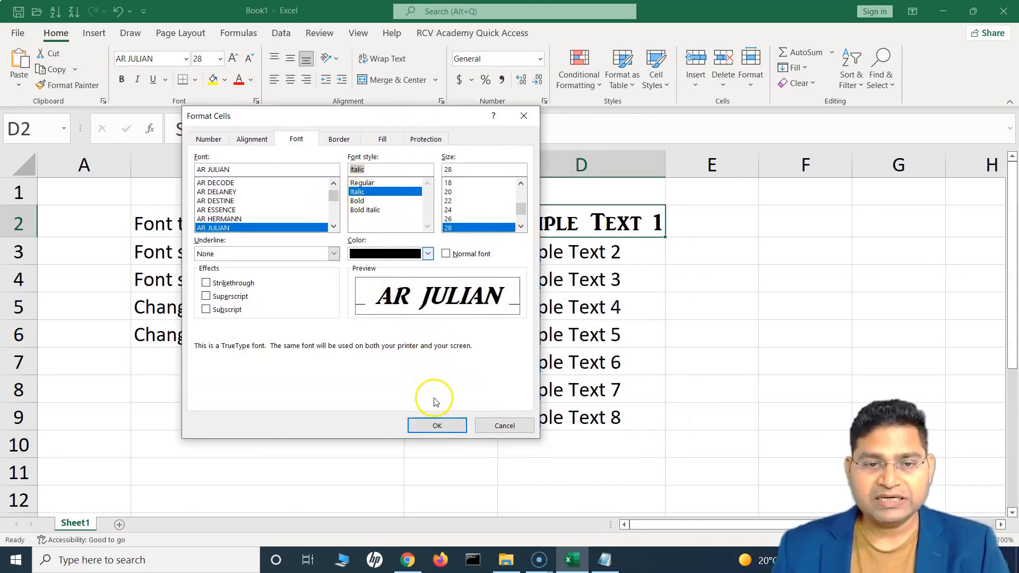
pyautogui.click(437, 425)
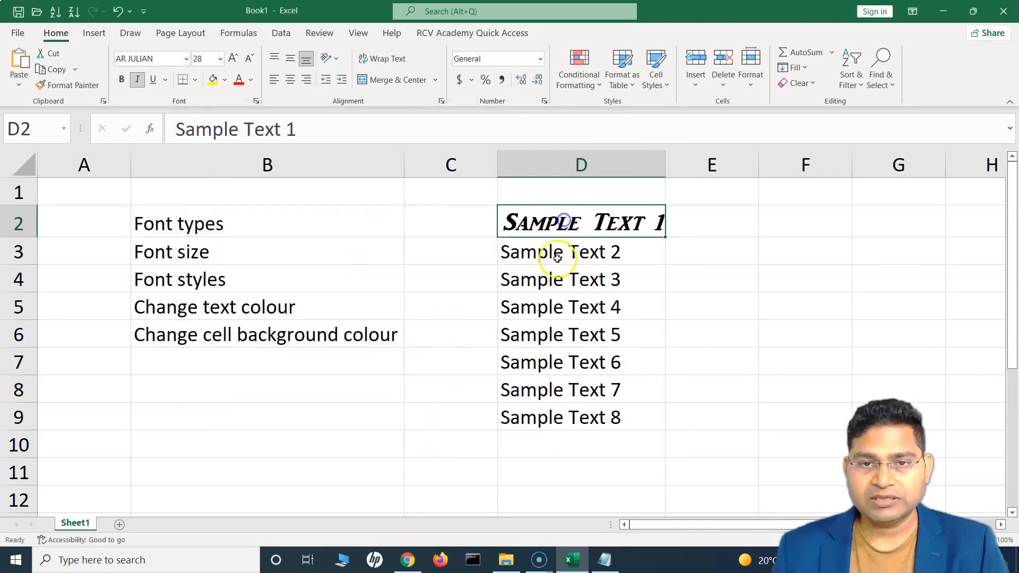
# Shrink and enlarge the font of Sample Text 1 in D2 stepwise, ending at size 28
pyautogui.click(546, 247)
pyautogui.click(555, 222)
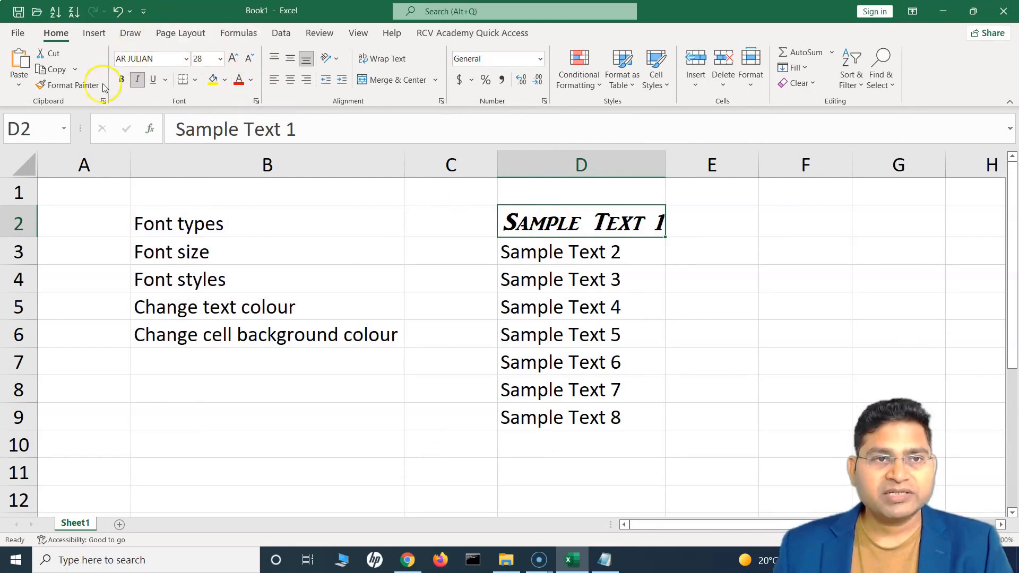
pyautogui.click(537, 245)
pyautogui.click(536, 226)
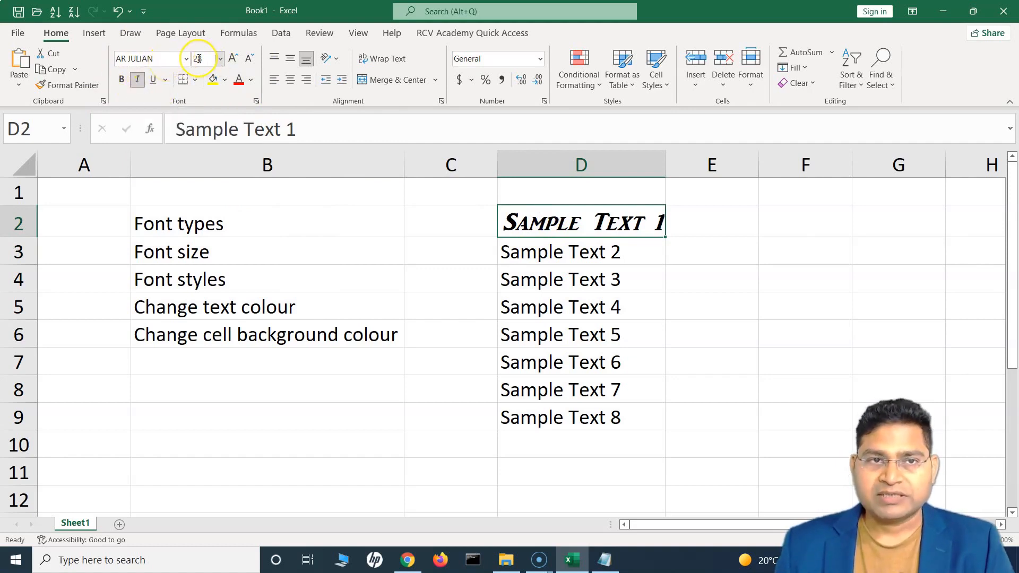
pyautogui.click(253, 60)
pyautogui.click(252, 60)
pyautogui.click(253, 60)
pyautogui.click(252, 61)
pyautogui.click(230, 60)
pyautogui.click(230, 60)
pyautogui.click(230, 60)
pyautogui.click(230, 60)
pyautogui.click(230, 60)
pyautogui.click(231, 61)
pyautogui.click(249, 61)
pyautogui.click(250, 60)
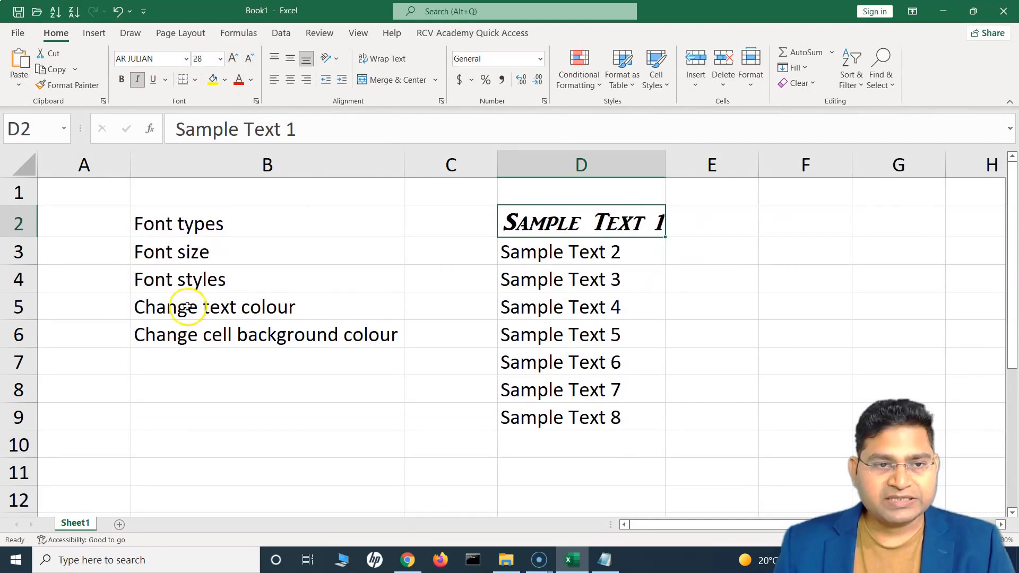
# Select the whole text inside cell D2 and give it a custom teal-green font colour
pyautogui.moveTo(507, 222); pyautogui.dragTo(687, 224)
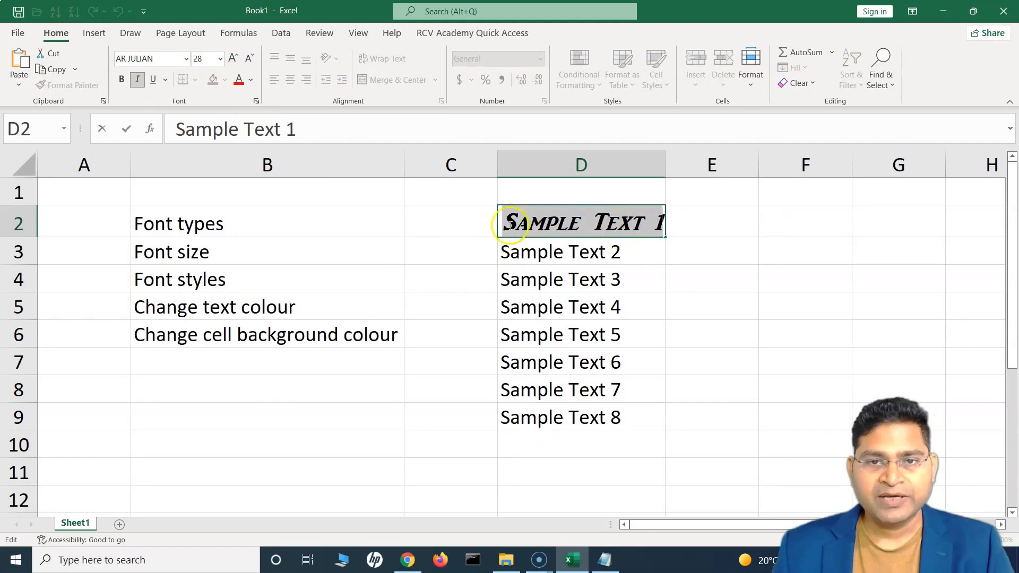
pyautogui.click(250, 80)
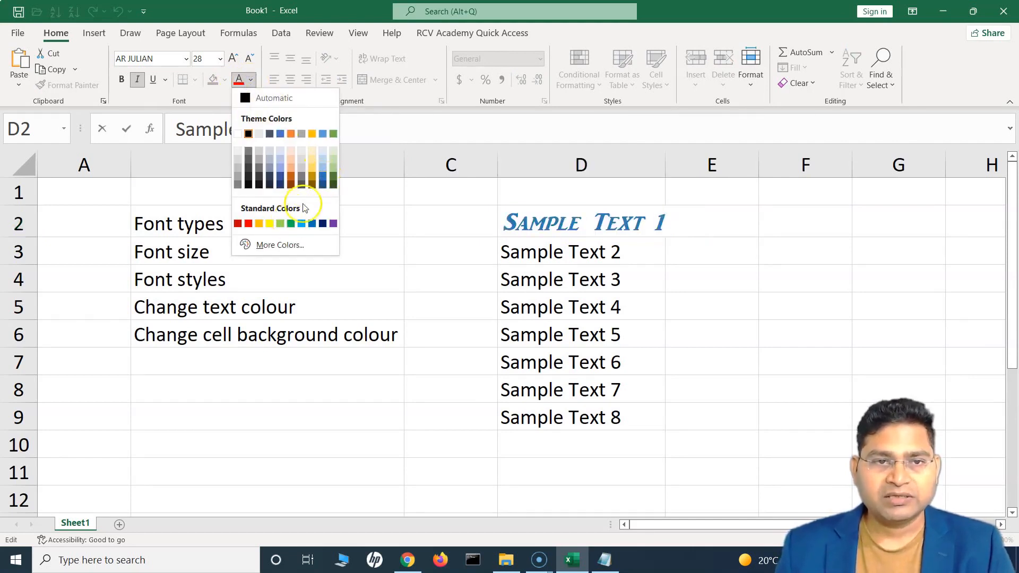
pyautogui.click(281, 244)
pyautogui.click(406, 240)
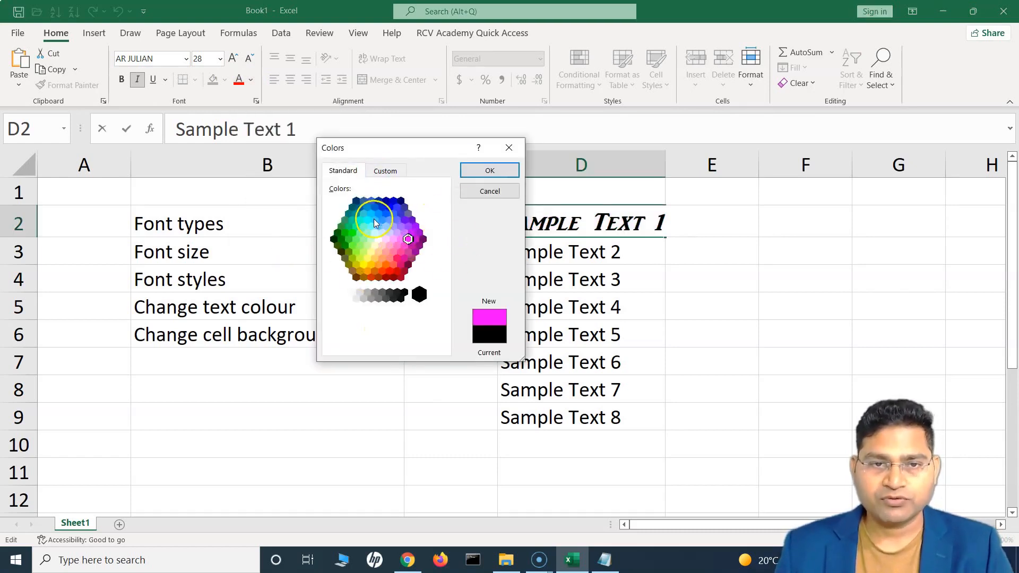
pyautogui.click(386, 170)
pyautogui.moveTo(441, 222); pyautogui.dragTo(371, 231)
pyautogui.click(480, 169)
pyautogui.click(536, 269)
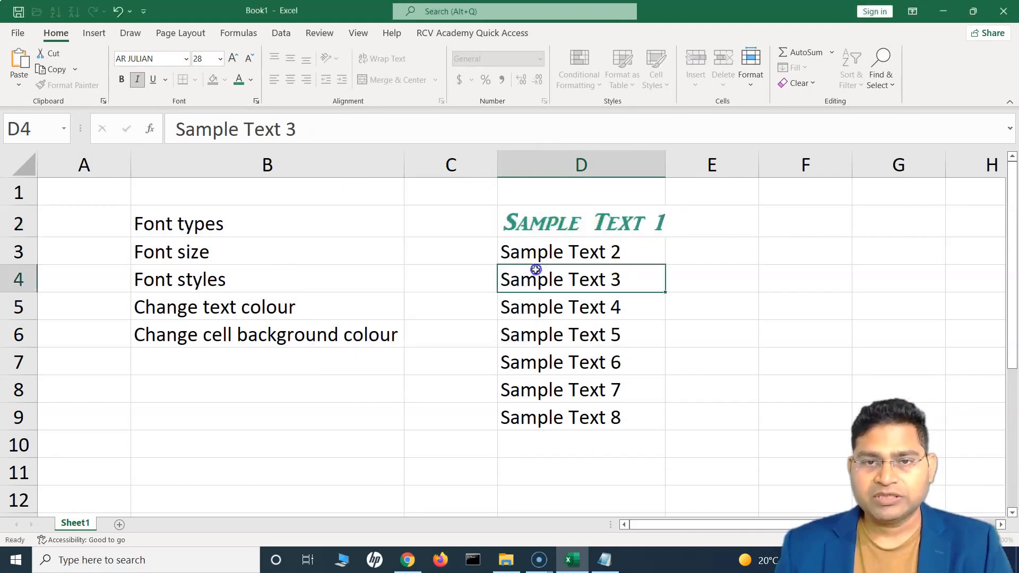
pyautogui.click(534, 223)
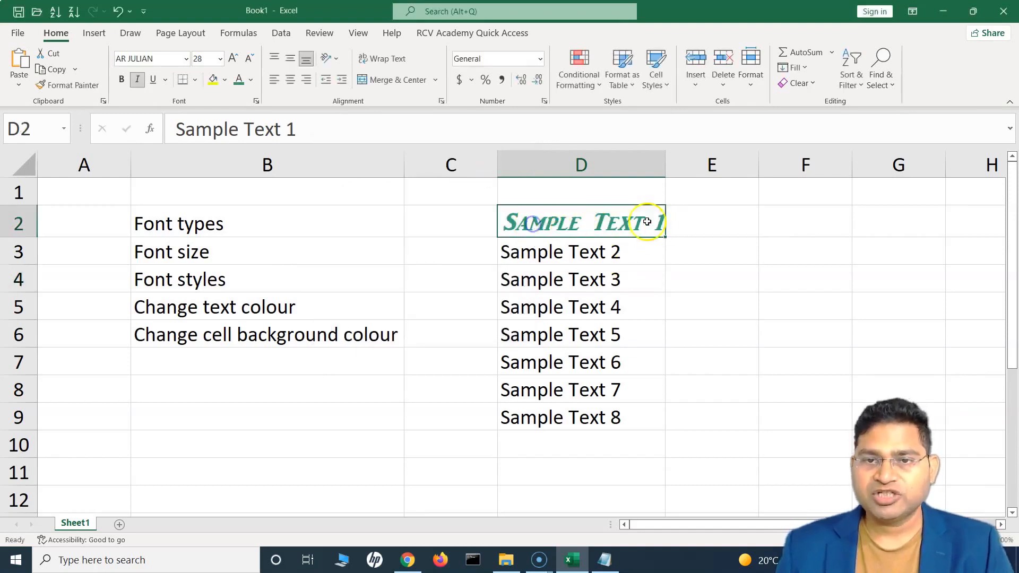
# Fill the background of cell D3, containing Sample Text 2, with yellow
pyautogui.click(561, 253)
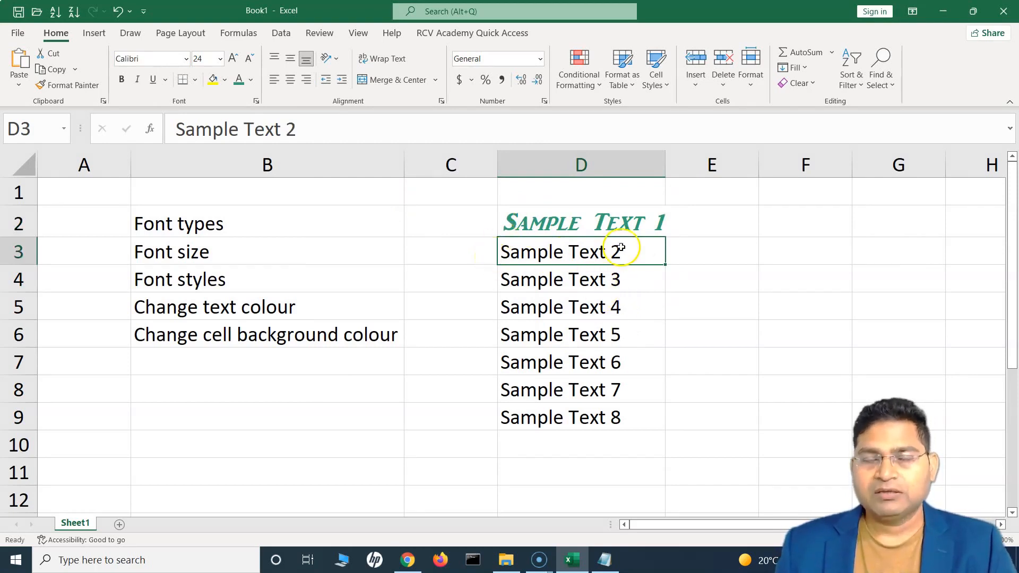
pyautogui.click(581, 272)
pyautogui.click(583, 256)
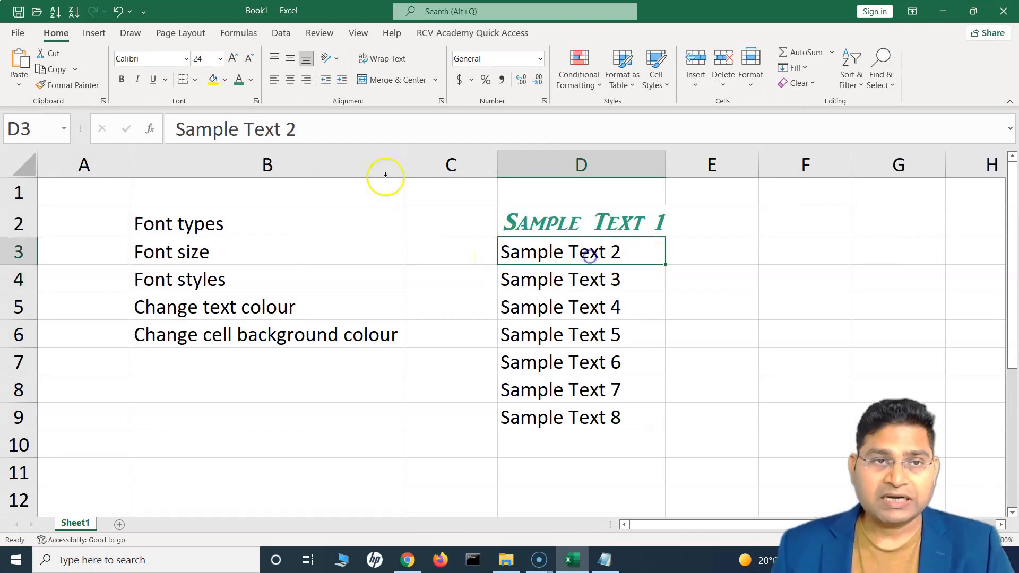
pyautogui.click(225, 84)
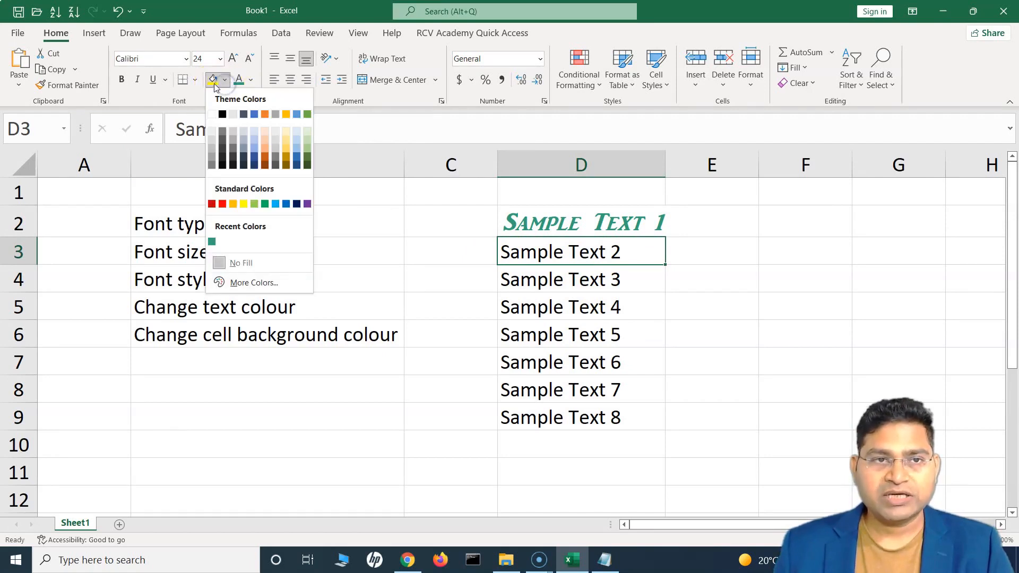
pyautogui.click(212, 82)
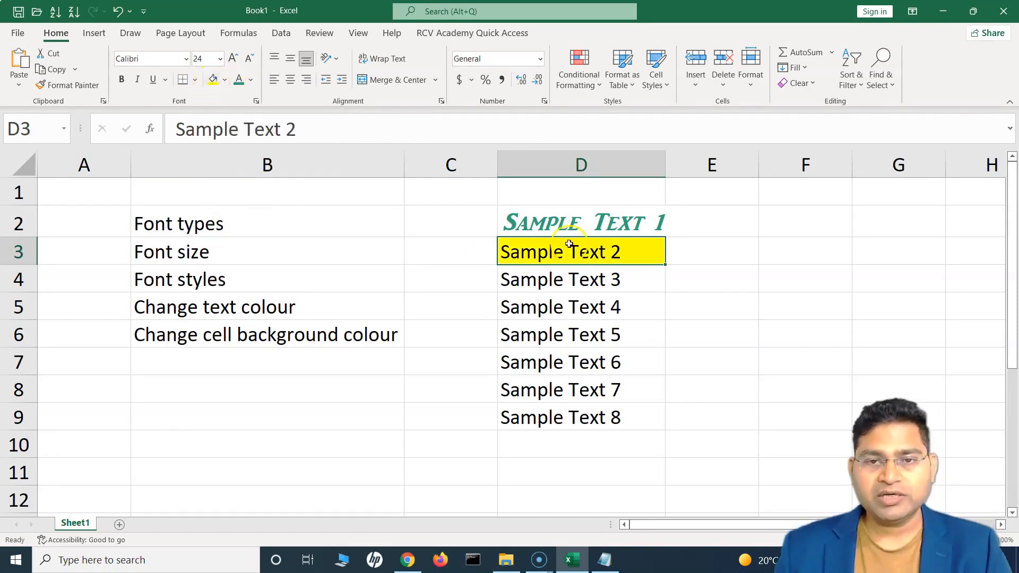
# Fill cell D3, containing Sample Text 2, with a bright pink from the standard palette of additional colours
pyautogui.click(585, 277)
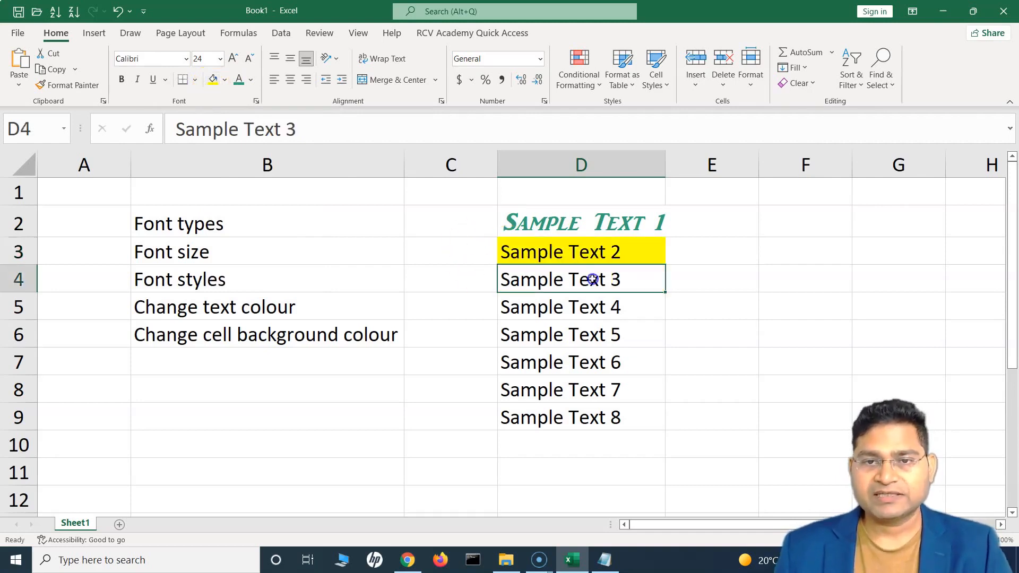
pyautogui.click(578, 258)
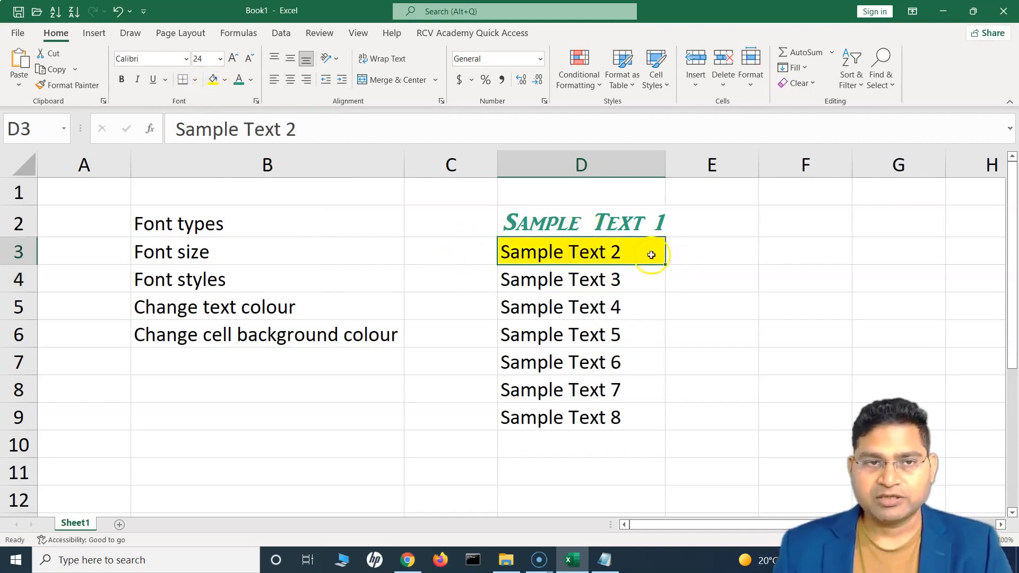
pyautogui.click(226, 83)
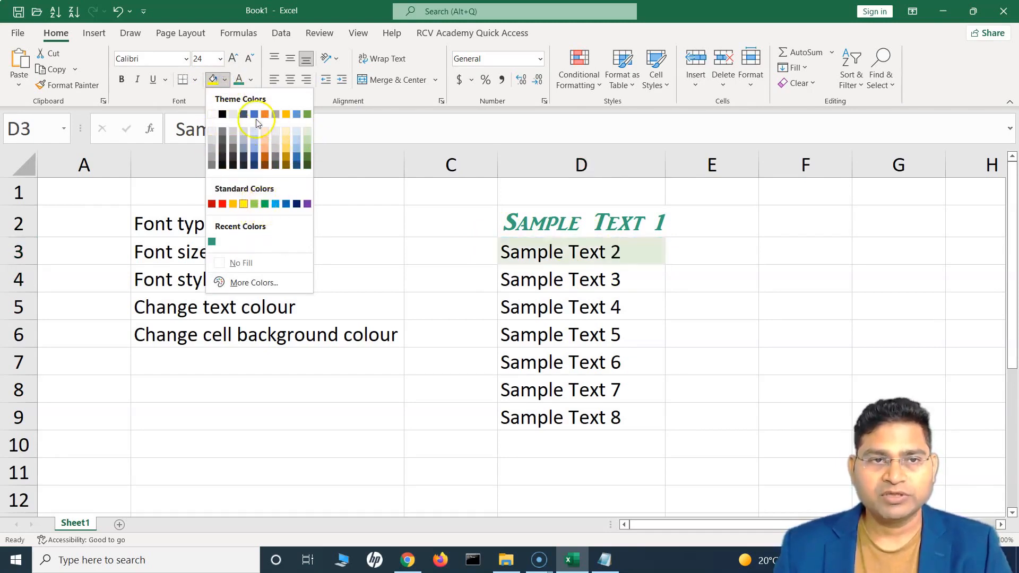
pyautogui.click(246, 281)
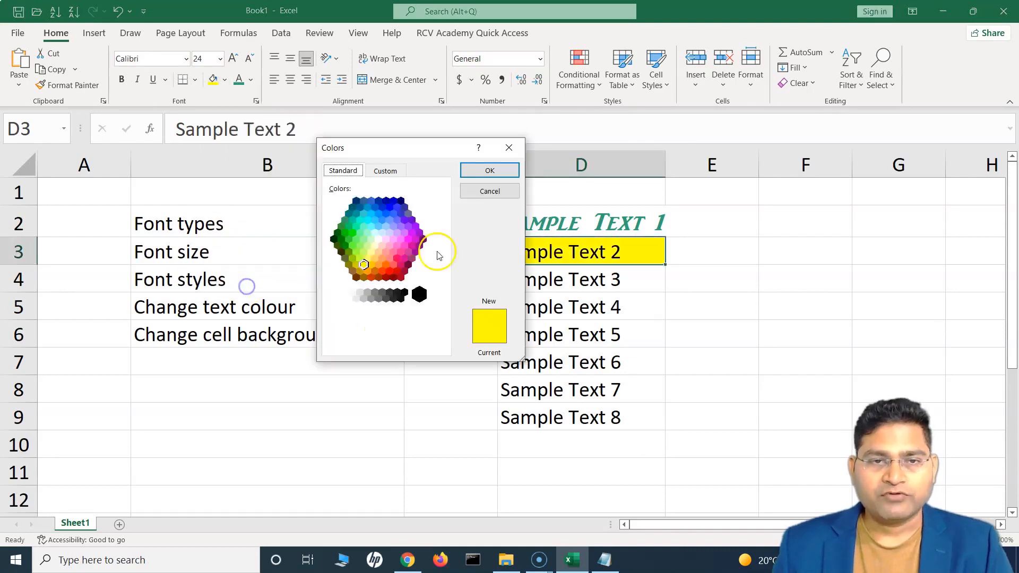
pyautogui.click(386, 170)
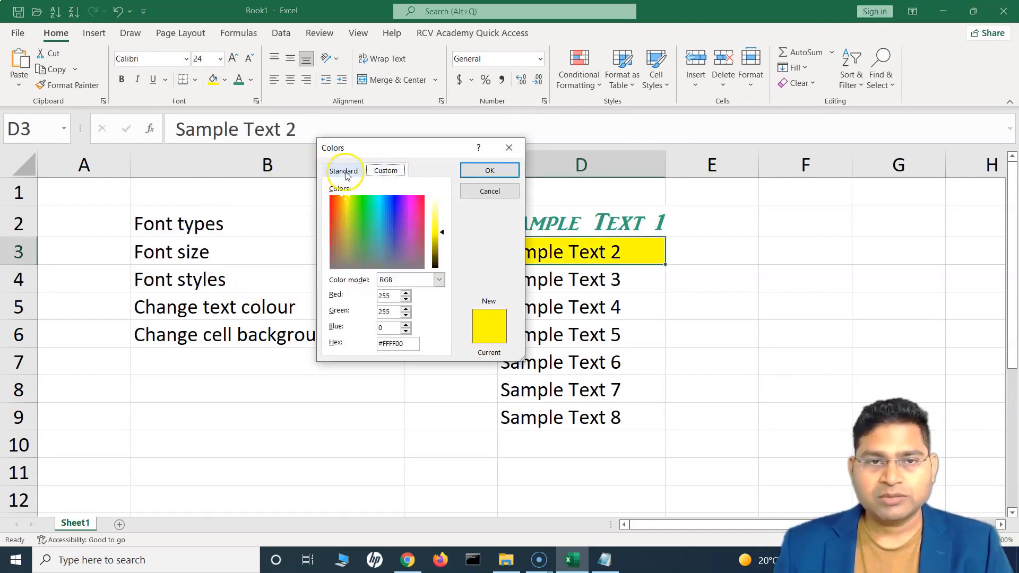
pyautogui.click(344, 171)
pyautogui.click(403, 248)
pyautogui.click(489, 170)
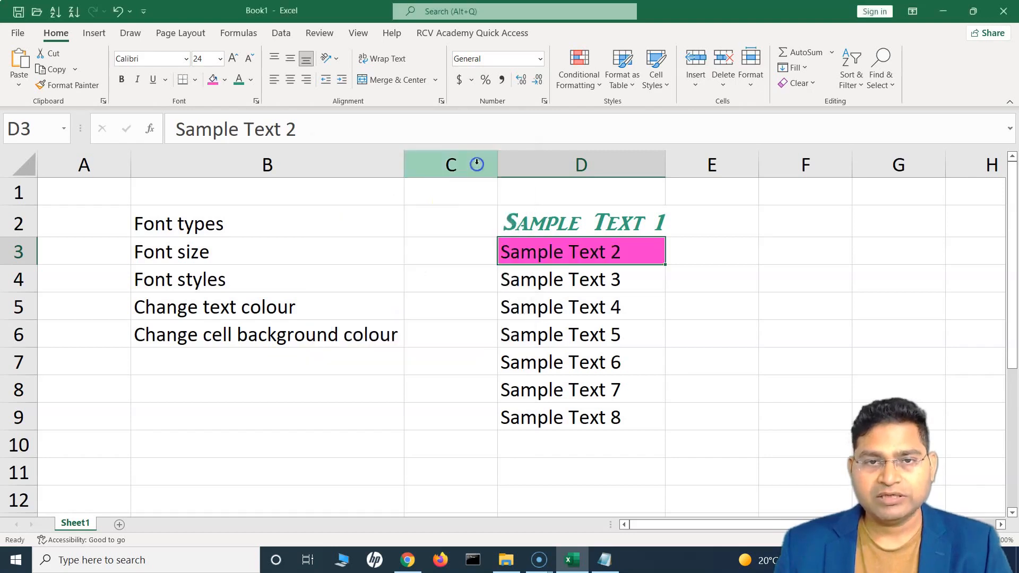
# Remove the background fill from cell D3 by setting it to No Fill
pyautogui.click(555, 279)
pyautogui.click(556, 259)
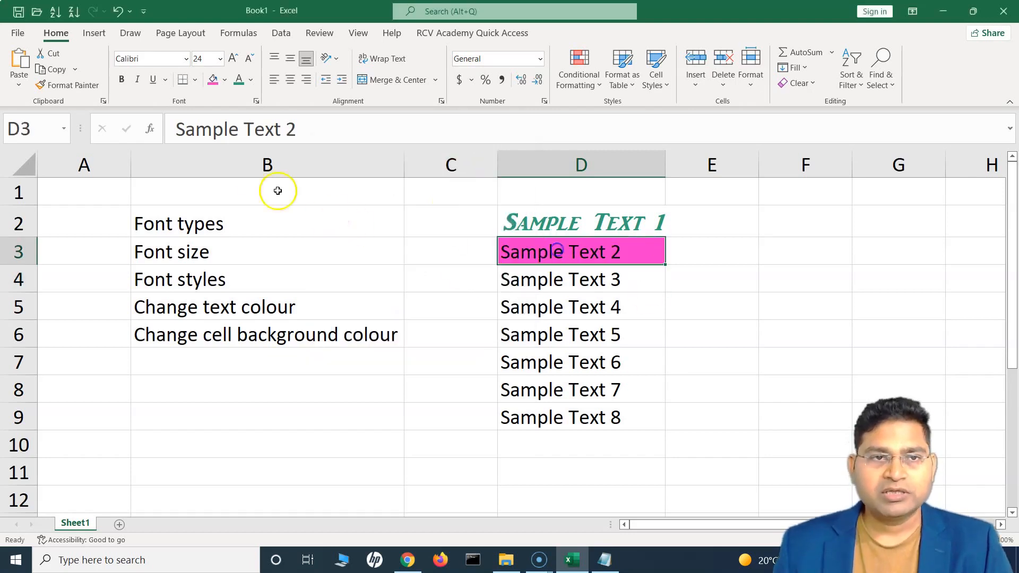
pyautogui.click(226, 81)
pyautogui.click(236, 265)
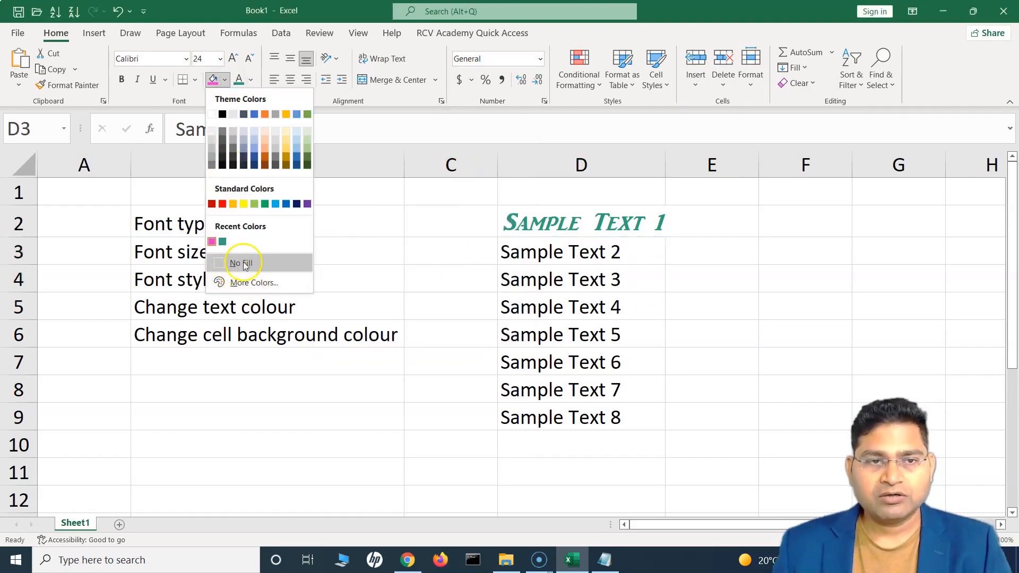
# Reset the font colour of Sample Text 1 in D2 to Automatic
pyautogui.click(579, 220)
pyautogui.click(251, 81)
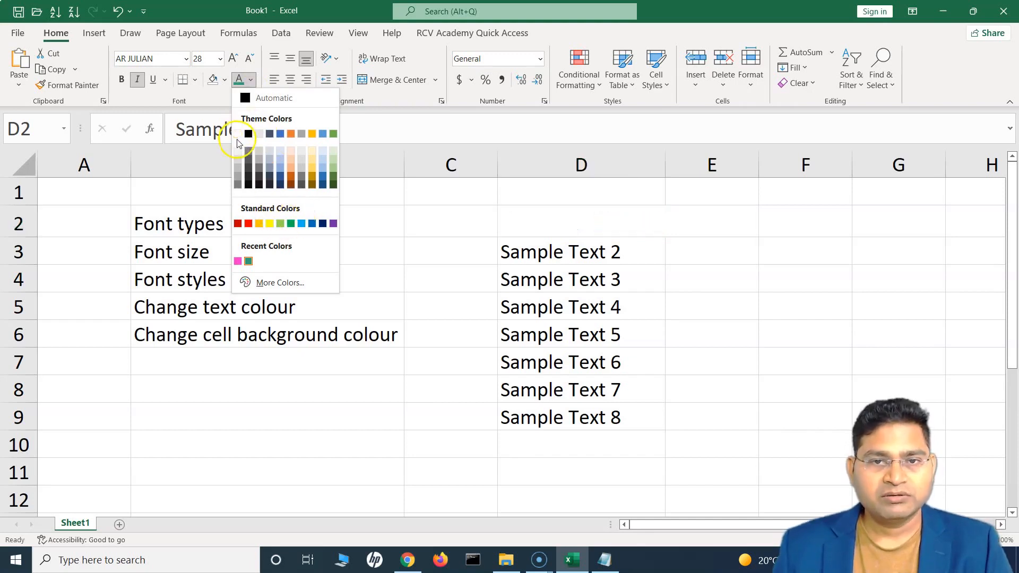
pyautogui.click(258, 98)
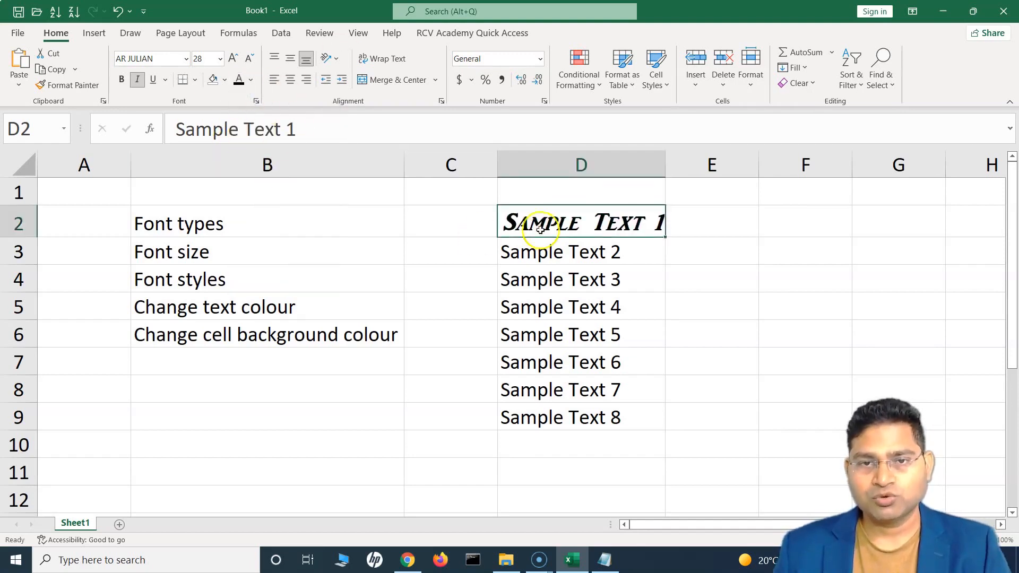
pyautogui.click(553, 250)
pyautogui.click(554, 226)
pyautogui.click(554, 250)
pyautogui.click(554, 225)
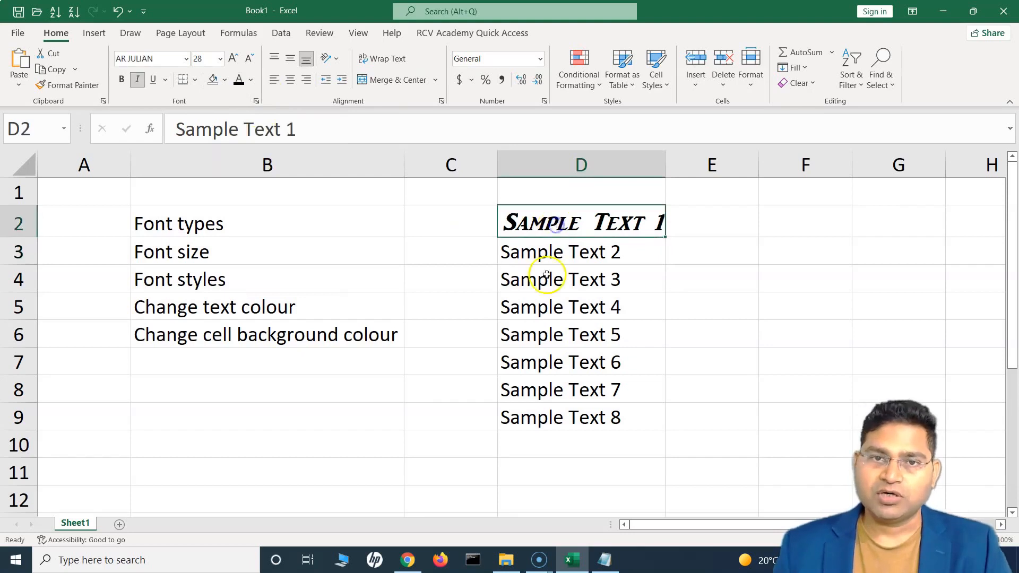
pyautogui.click(188, 233)
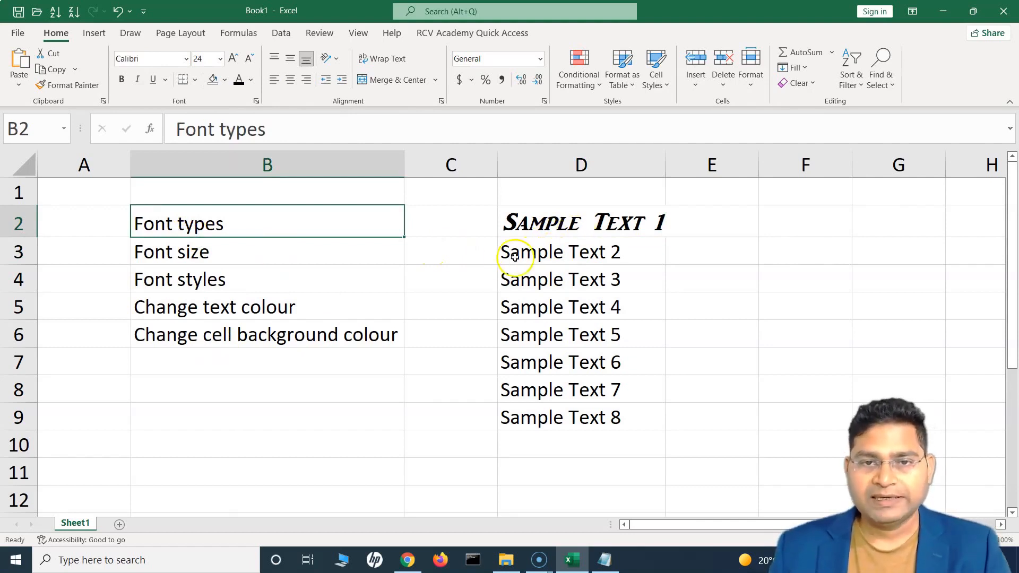
pyautogui.click(553, 224)
pyautogui.click(545, 268)
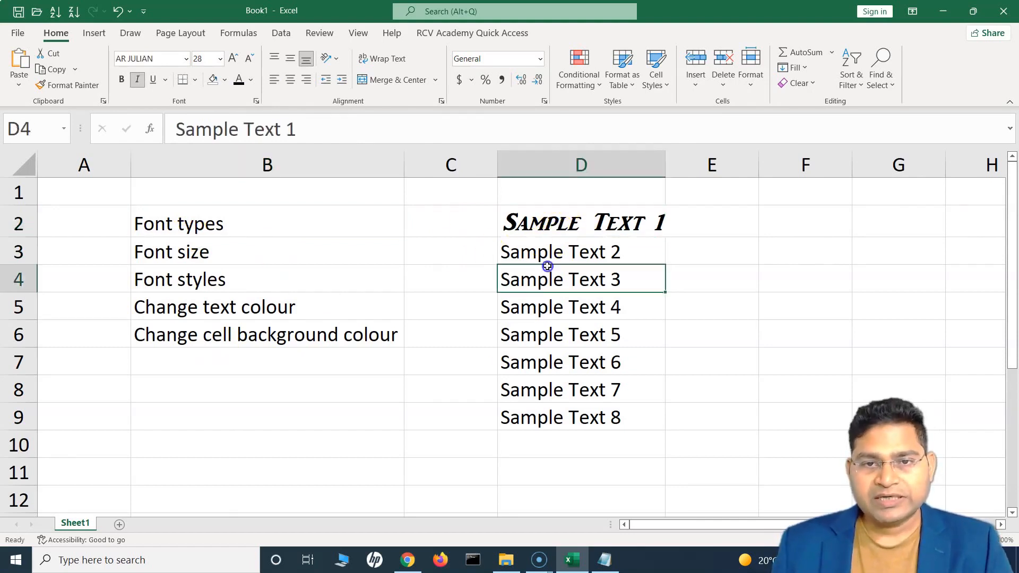
pyautogui.click(541, 301)
# In the Format Cells font settings for D3, preview Double and Single Accounting underlines and choose Double Accounting
pyautogui.click(552, 252)
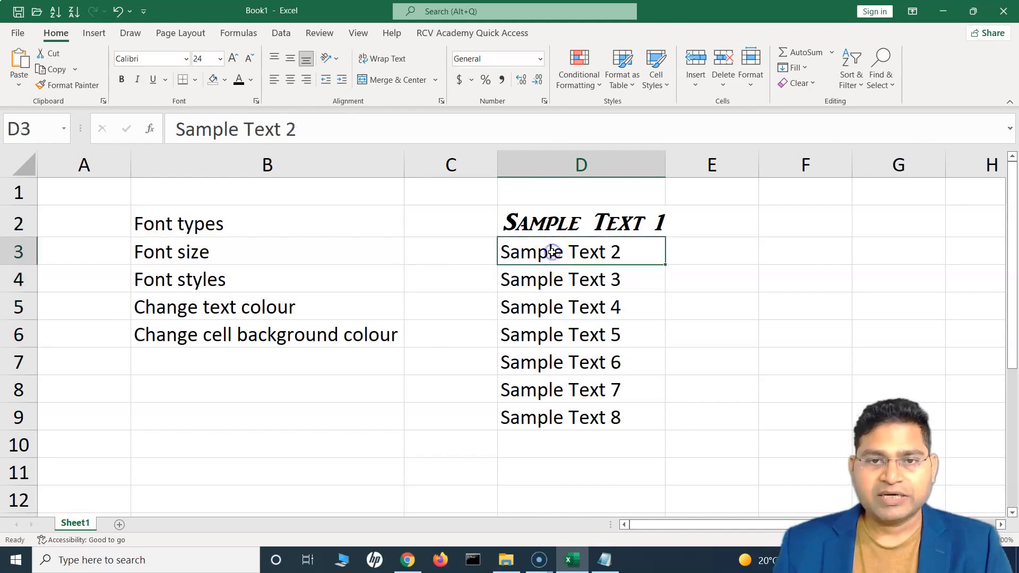
pyautogui.click(255, 102)
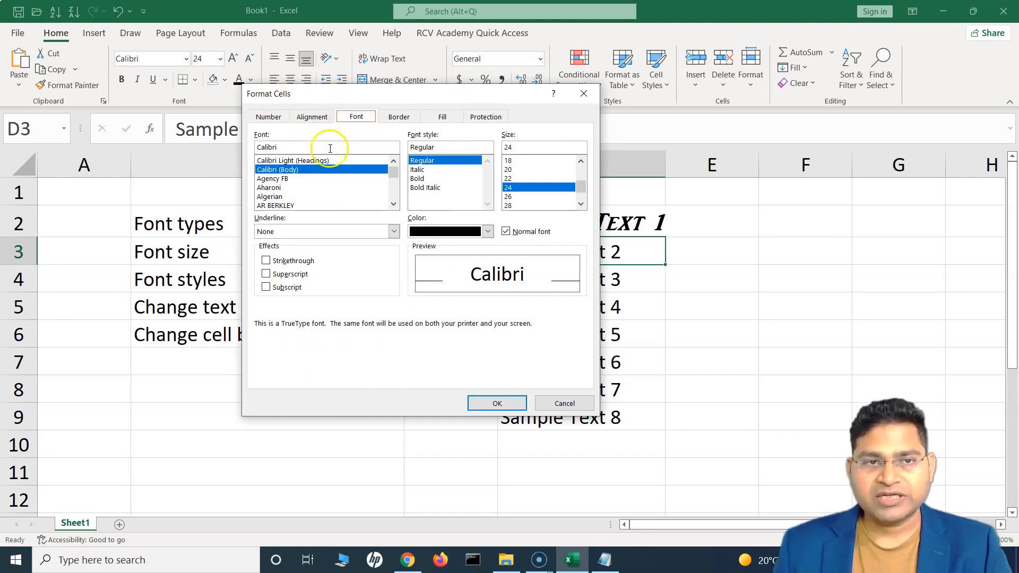
pyautogui.scroll(-3, 392, 191)
pyautogui.scroll(3, 391, 183)
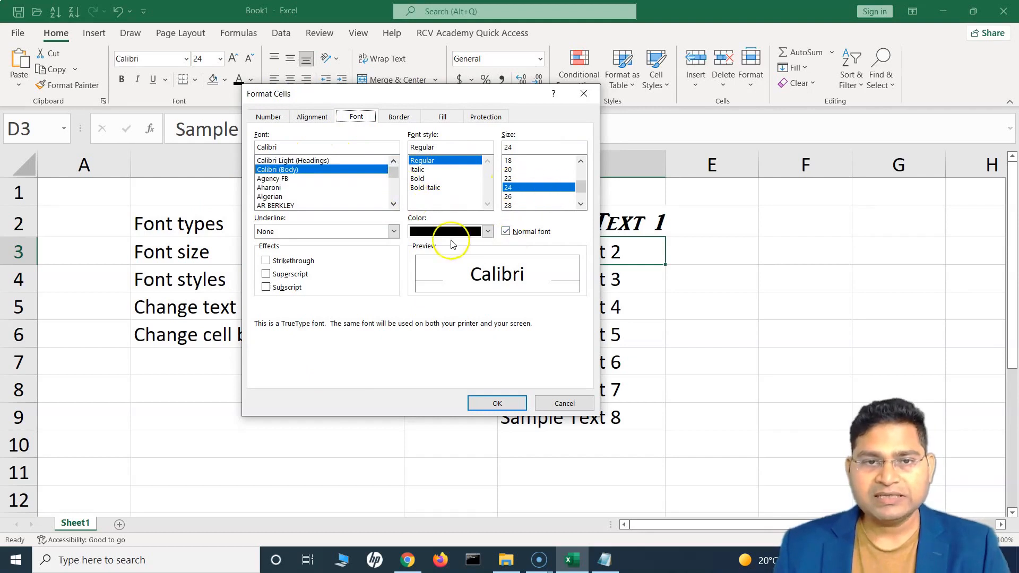
pyautogui.click(282, 234)
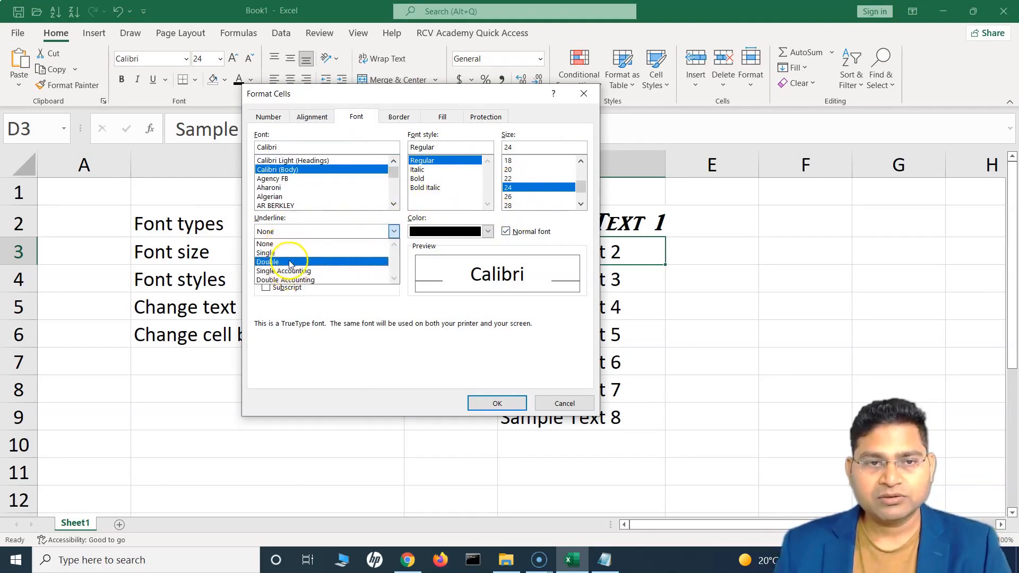
pyautogui.click(287, 263)
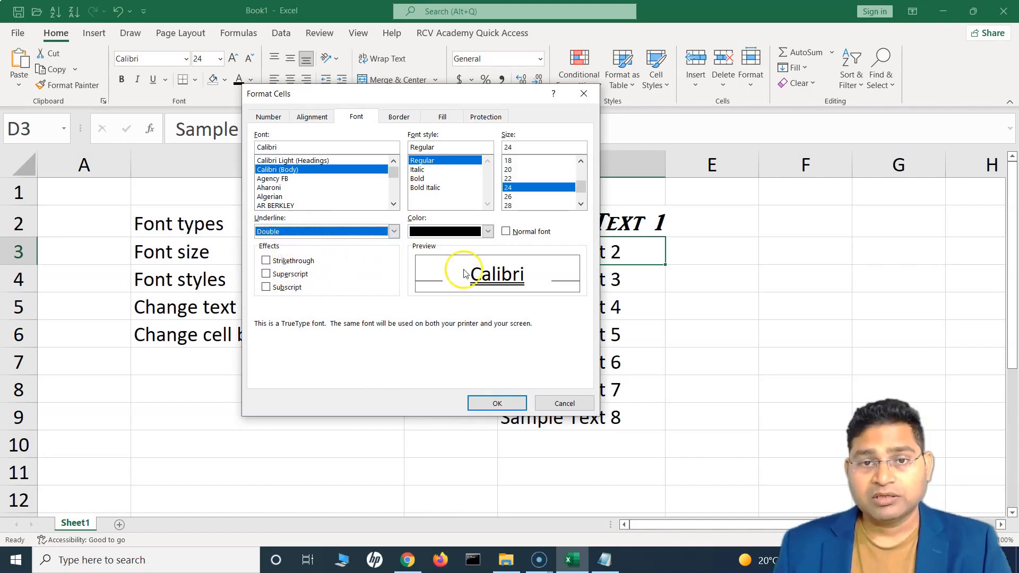
pyautogui.click(308, 231)
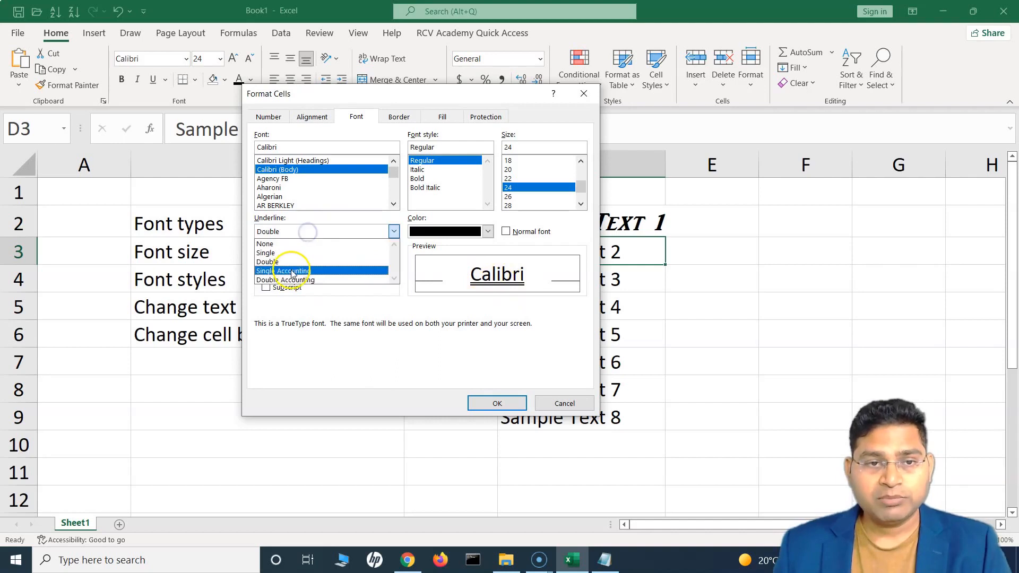
pyautogui.click(291, 270)
pyautogui.click(317, 235)
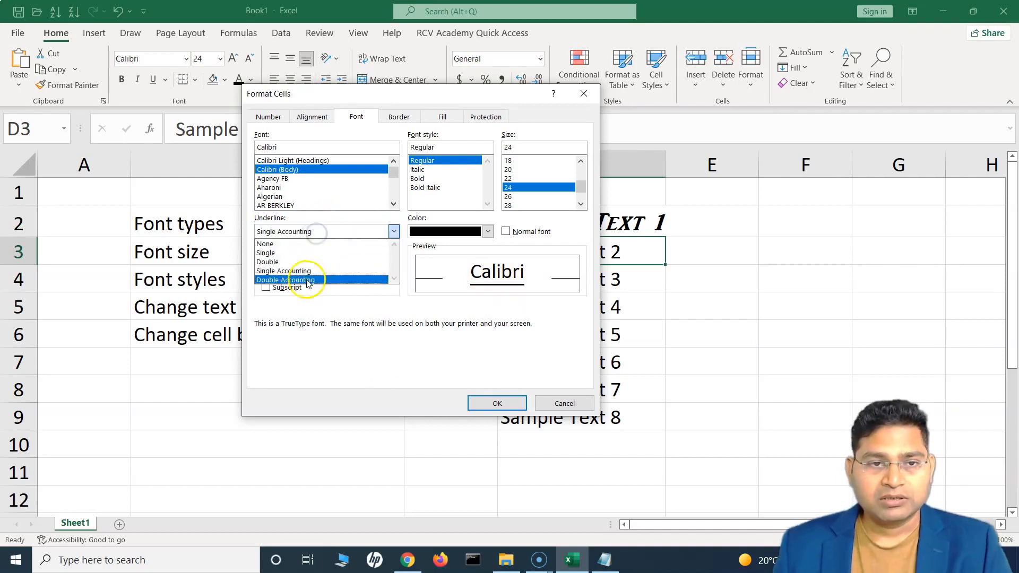
pyautogui.click(305, 279)
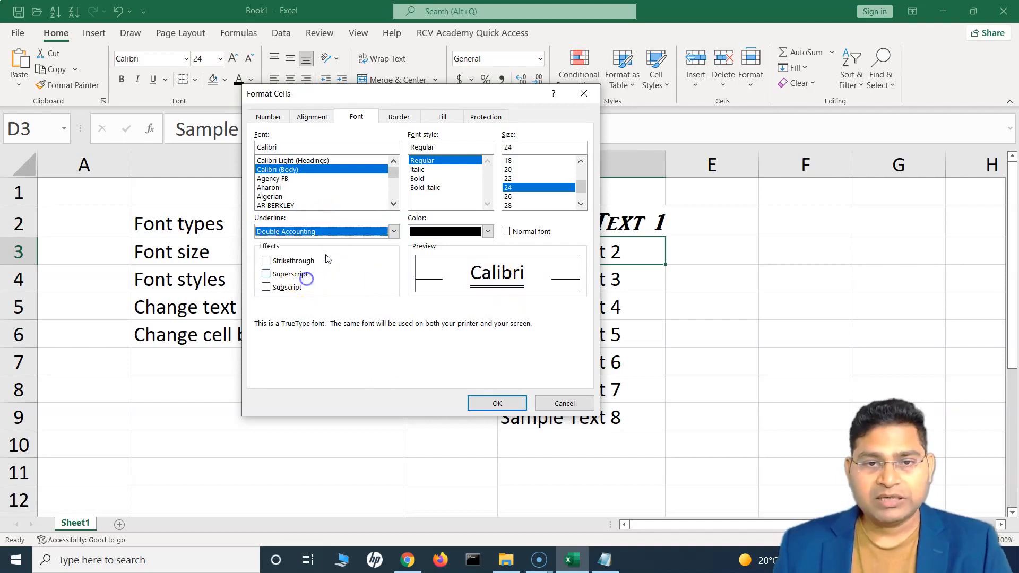
# Set Sample Text 2's font colour to standard green, enable Strikethrough and Subscript, and apply the formatting to D3
pyautogui.click(487, 233)
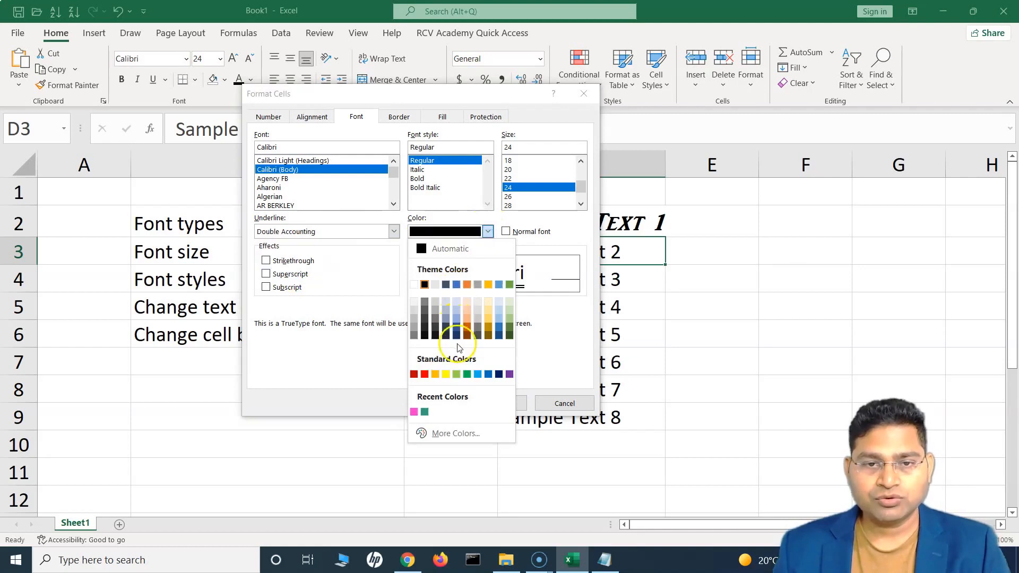
pyautogui.click(466, 374)
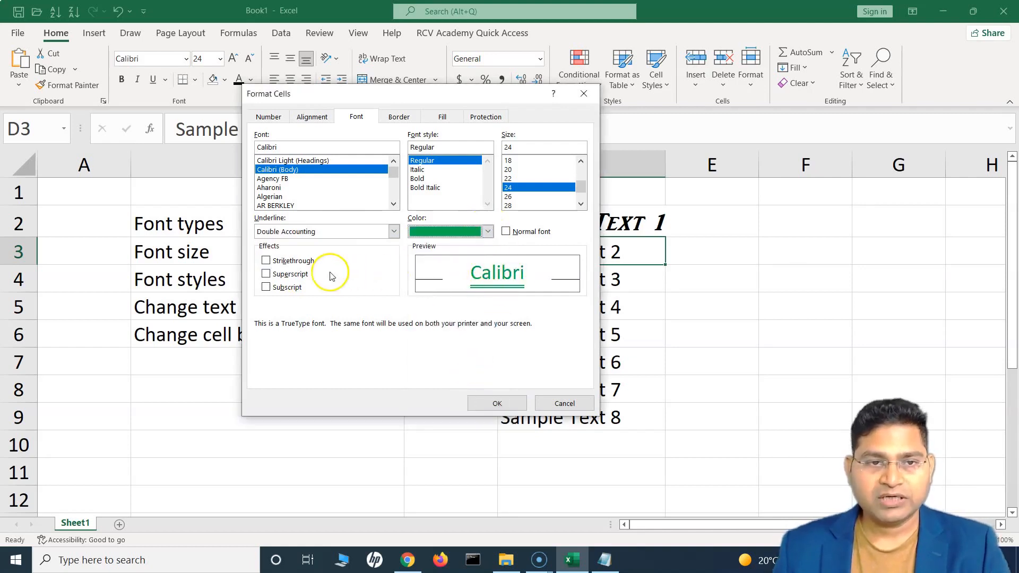
pyautogui.click(266, 261)
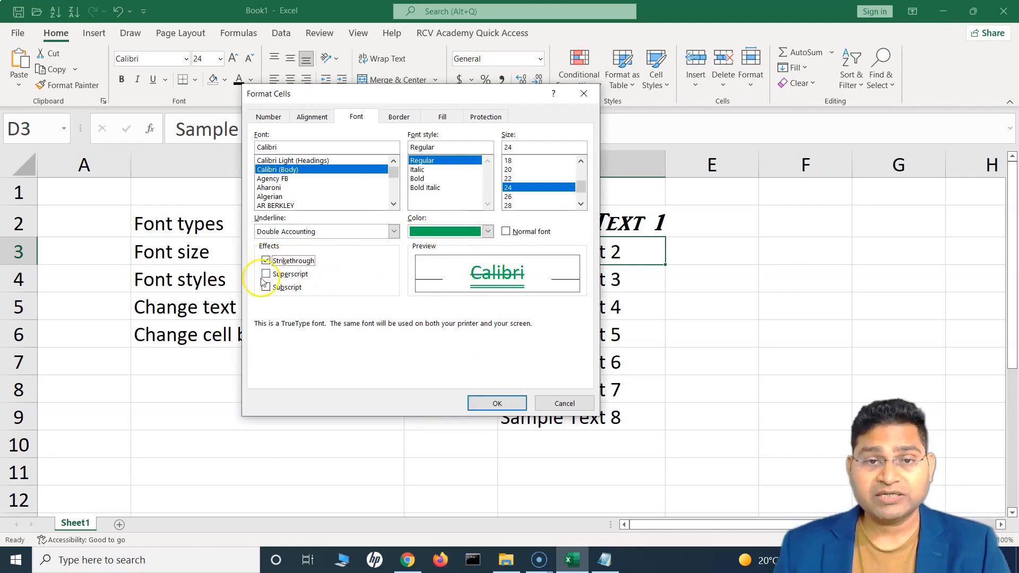
pyautogui.click(266, 273)
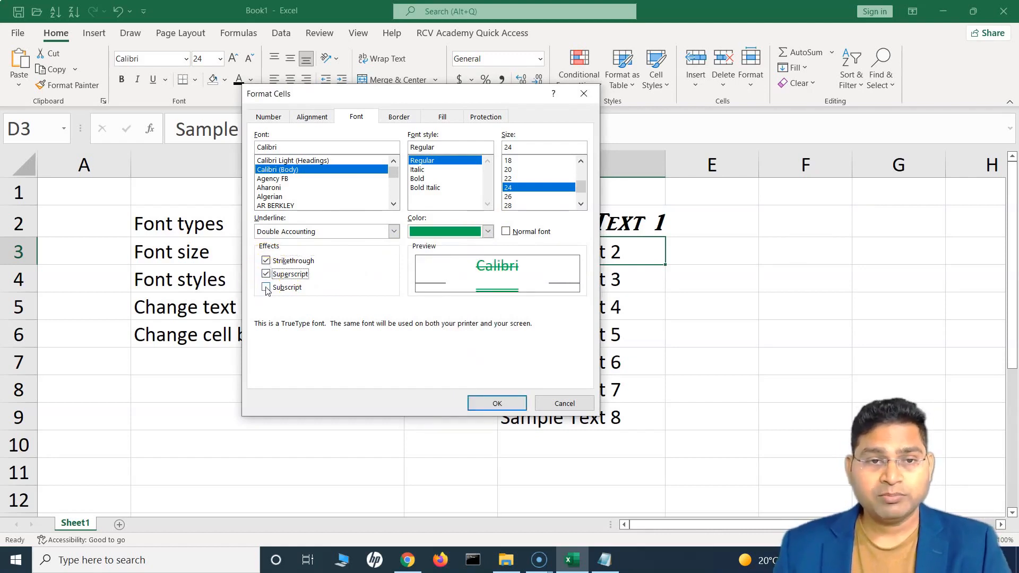
pyautogui.click(266, 287)
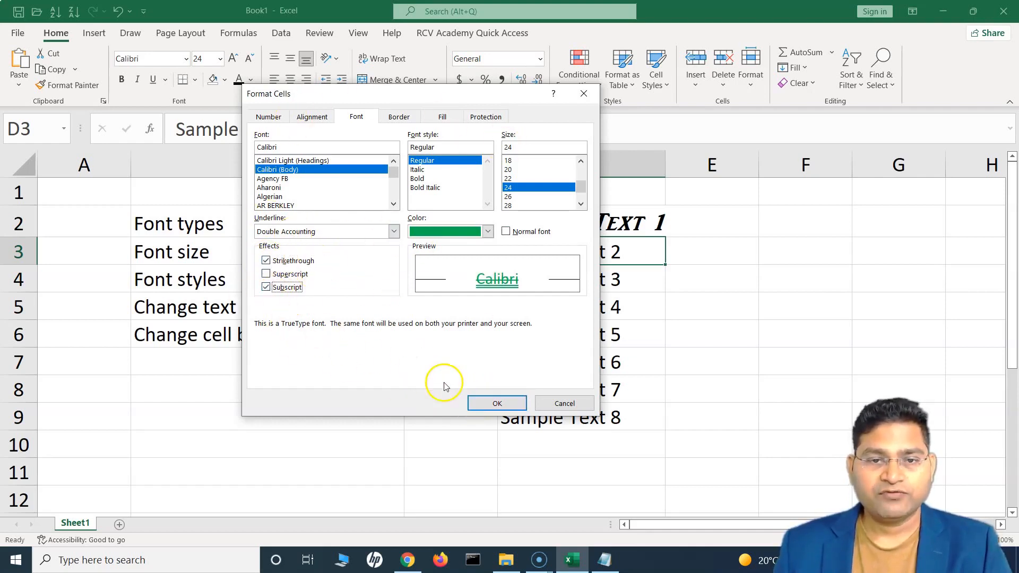
pyautogui.click(482, 406)
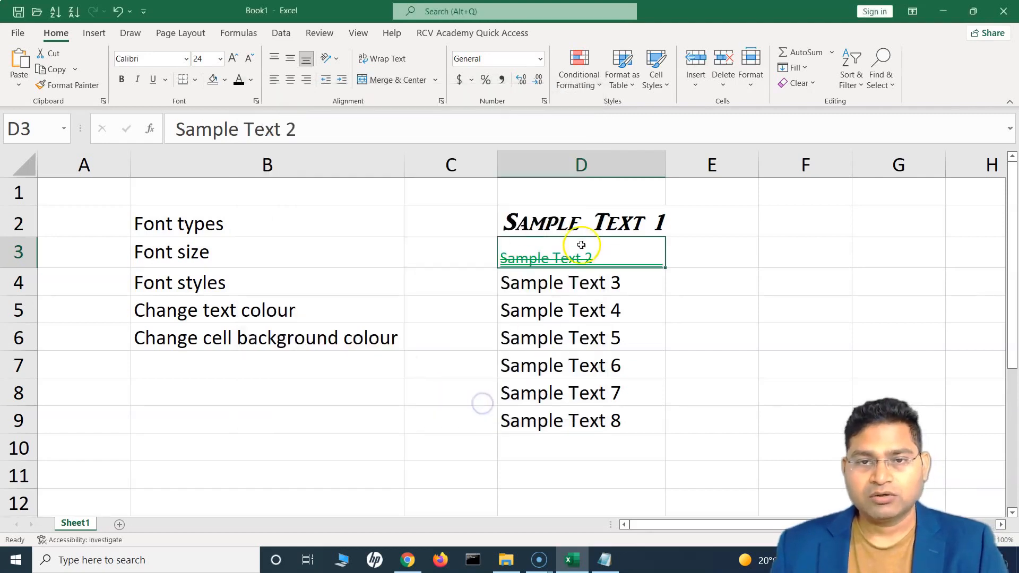
# Review the font settings of Sample Text 2 in D3 in the Format Cells dialog
pyautogui.click(598, 285)
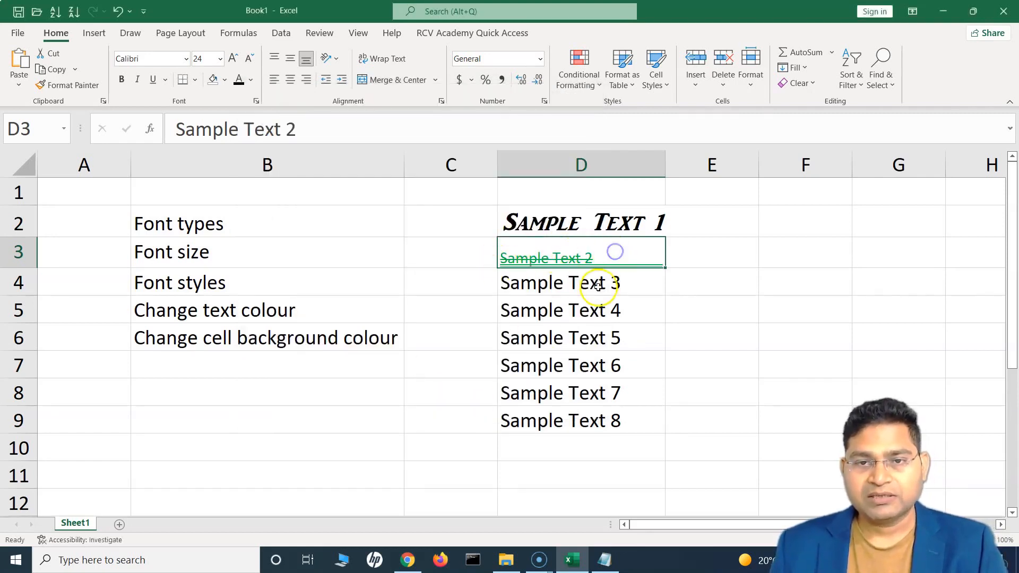
pyautogui.click(580, 264)
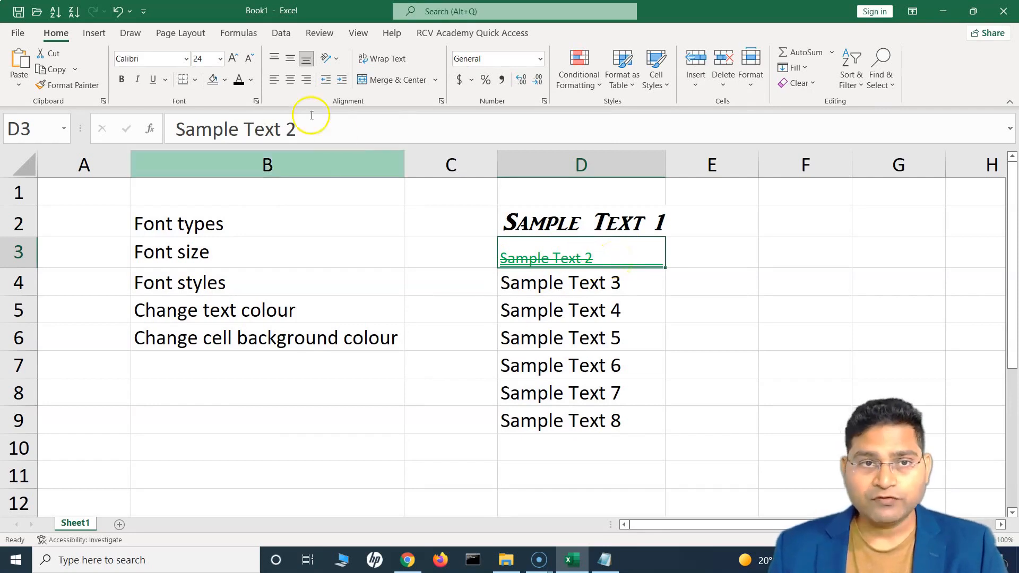
pyautogui.click(255, 101)
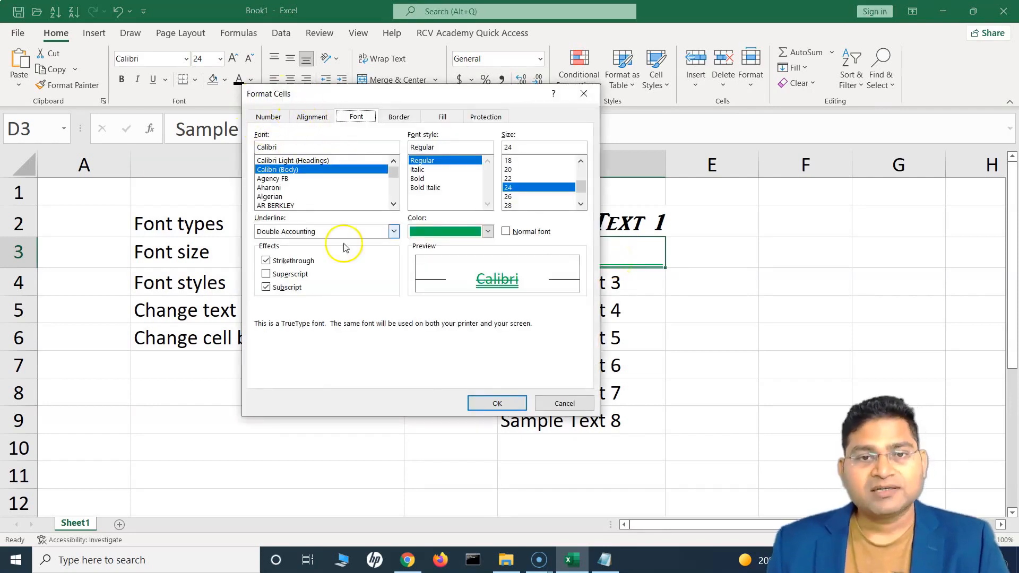
pyautogui.click(497, 403)
# Open the Format Cells dialog for Sample Text 3 in D4 and move it clear of the cell
pyautogui.rightClick(561, 291)
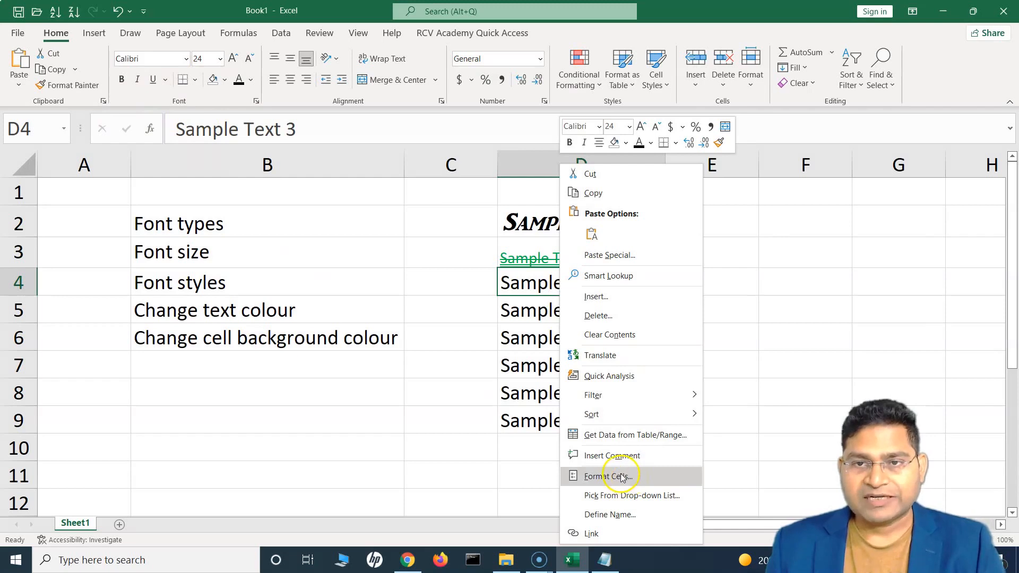
pyautogui.click(514, 293)
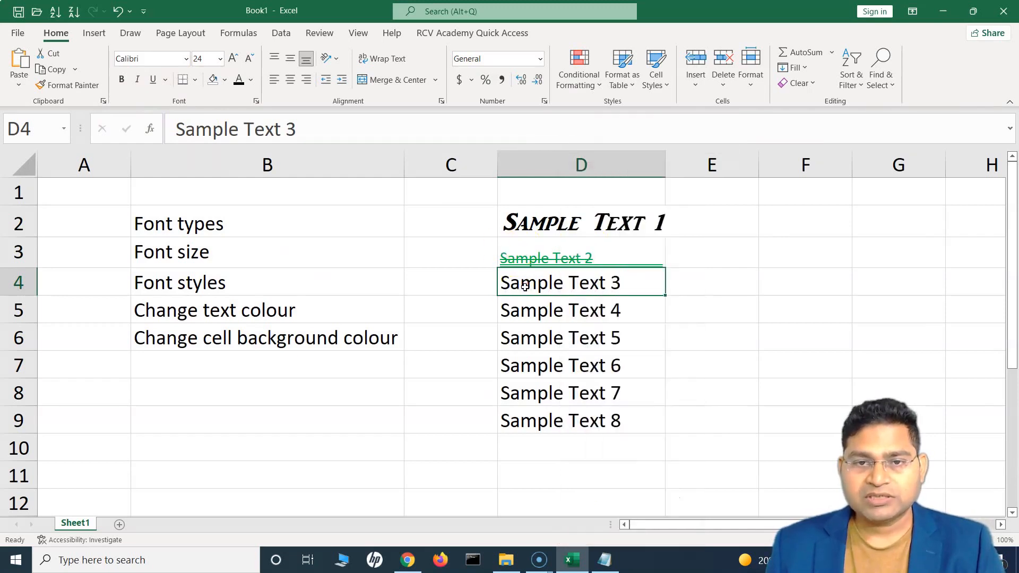
pyautogui.rightClick(524, 286)
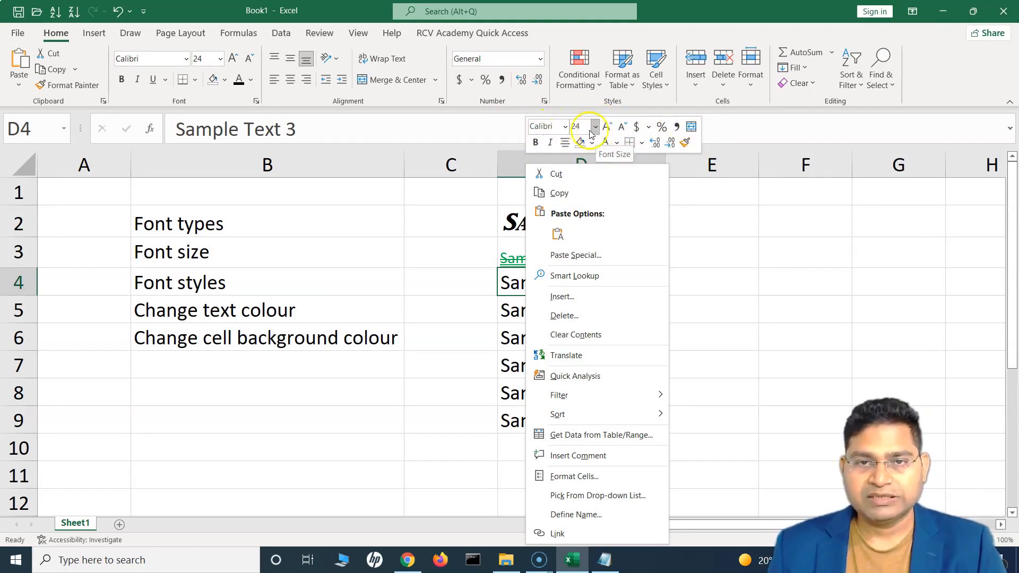
pyautogui.click(576, 479)
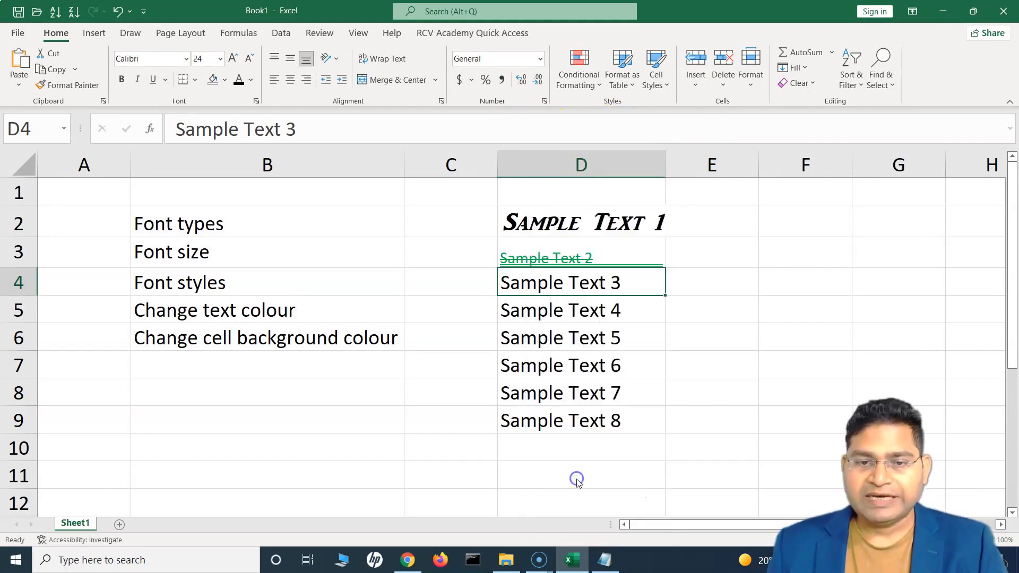
pyautogui.moveTo(551, 219); pyautogui.dragTo(253, 165)
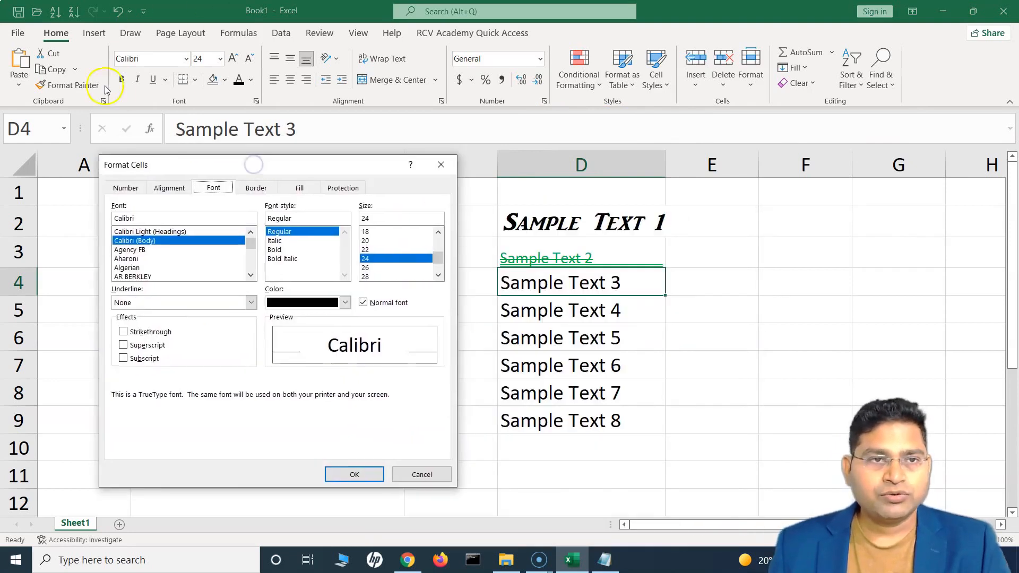